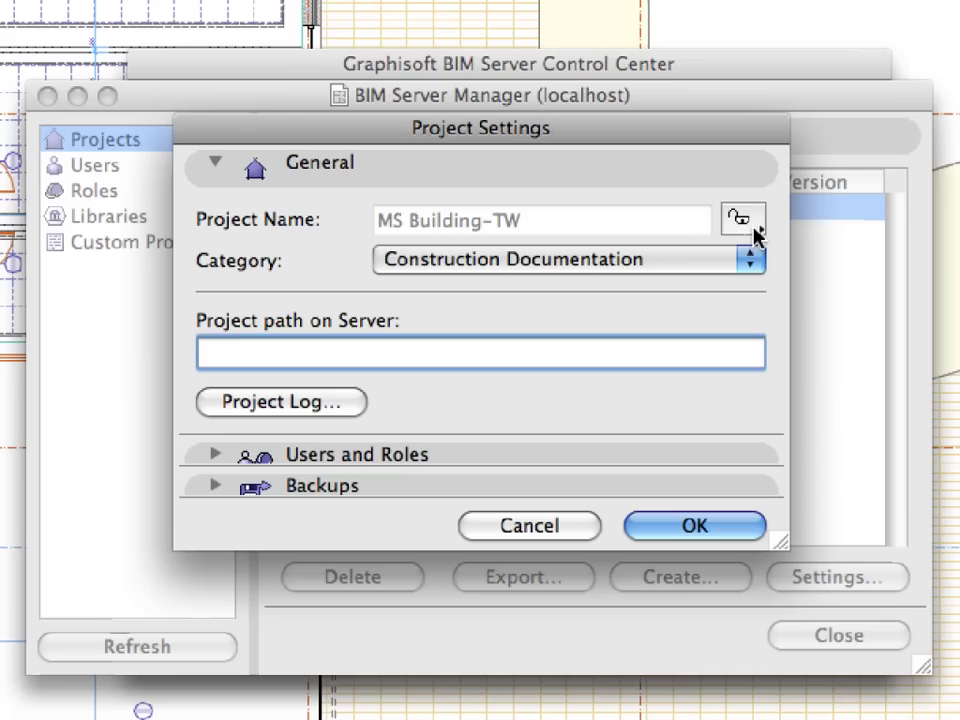
- Create user ViewOnly with the Viewer role, entering and confirming its password
left_click(752, 230)
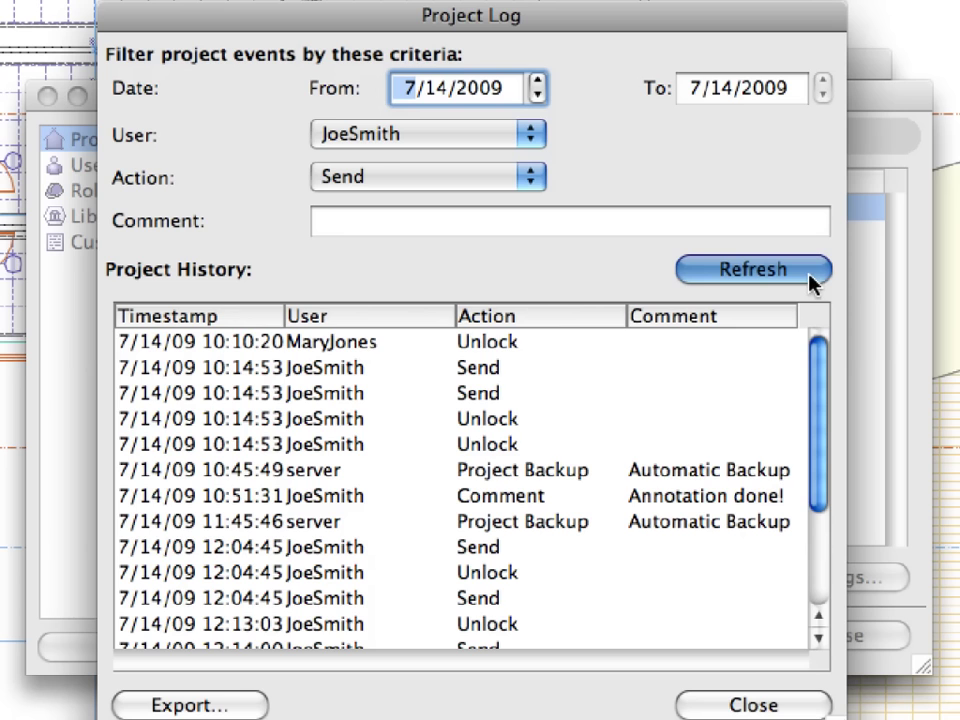
left_click(808, 275)
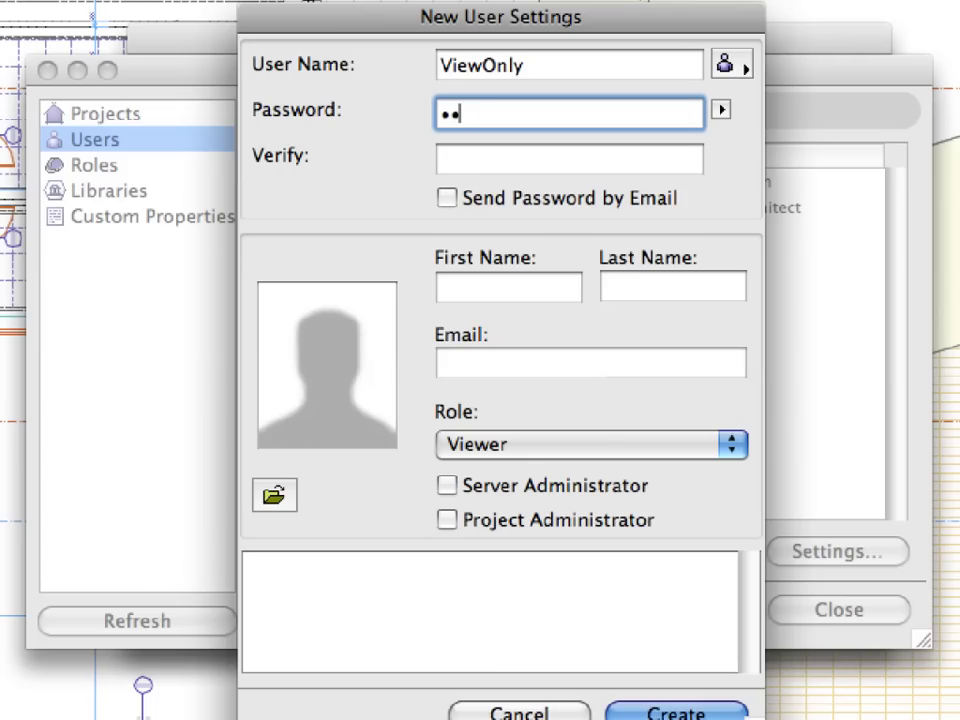
type("•••••")
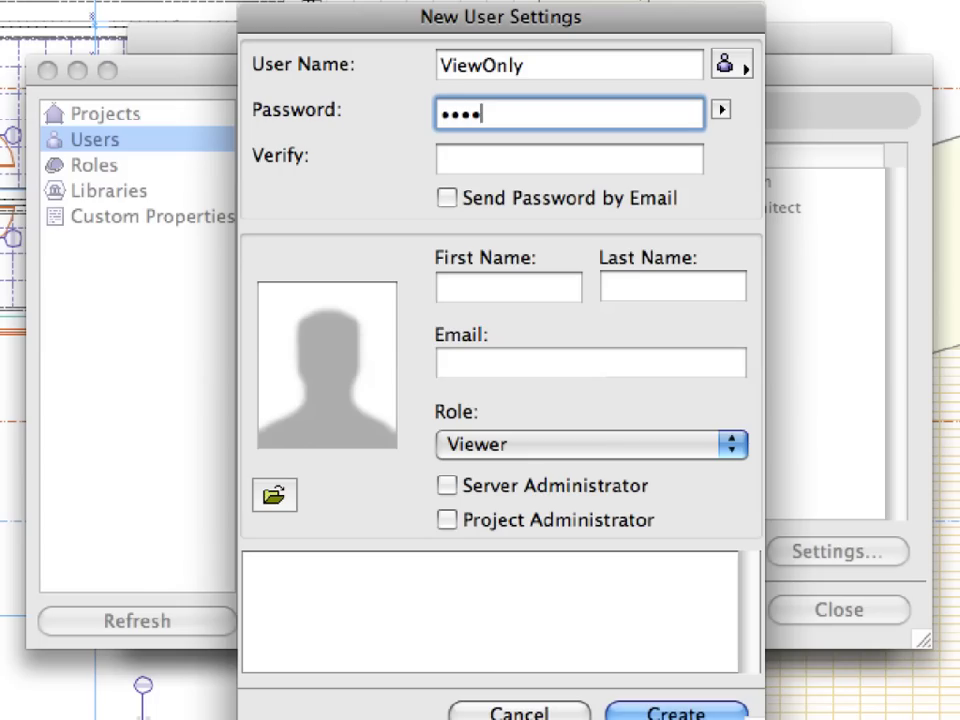
type("•")
key("Tab")
type("••••••")
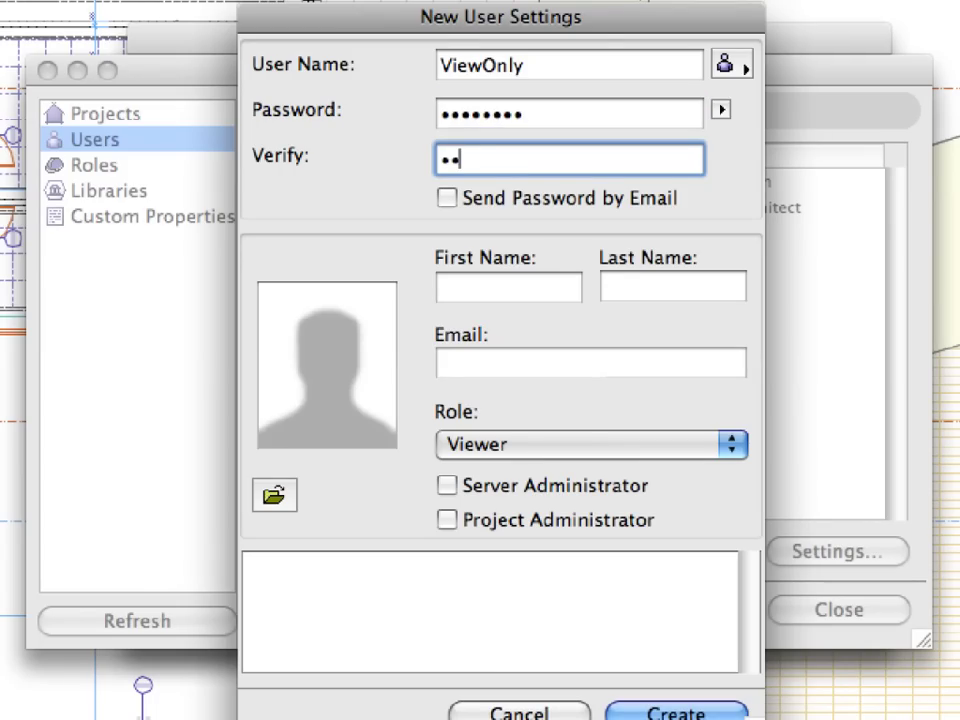
type("••")
key("Tab")
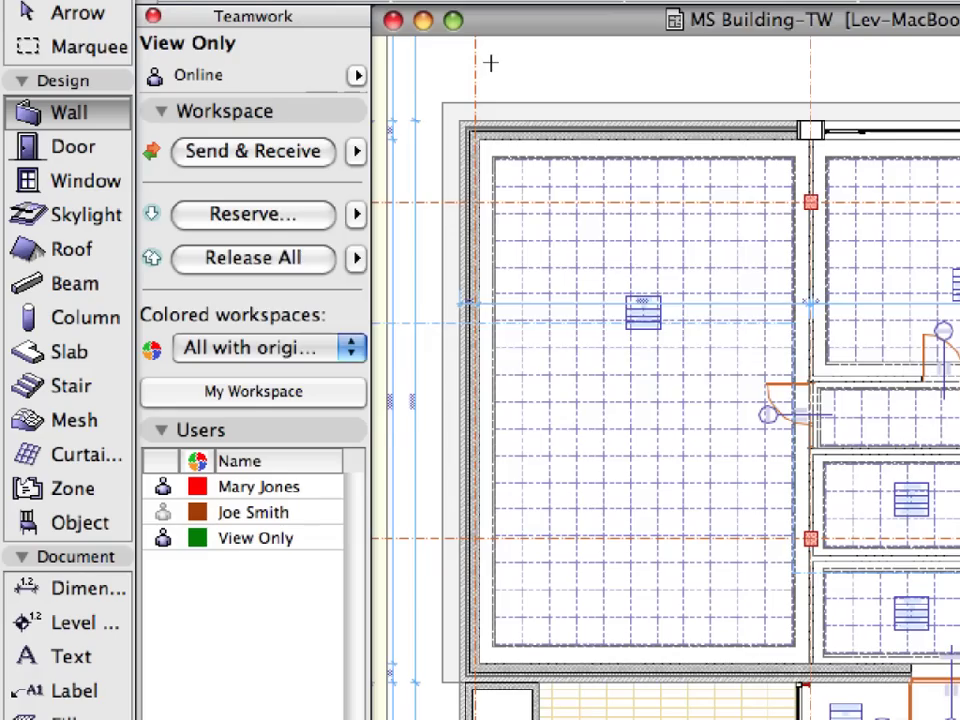
left_click(491, 63)
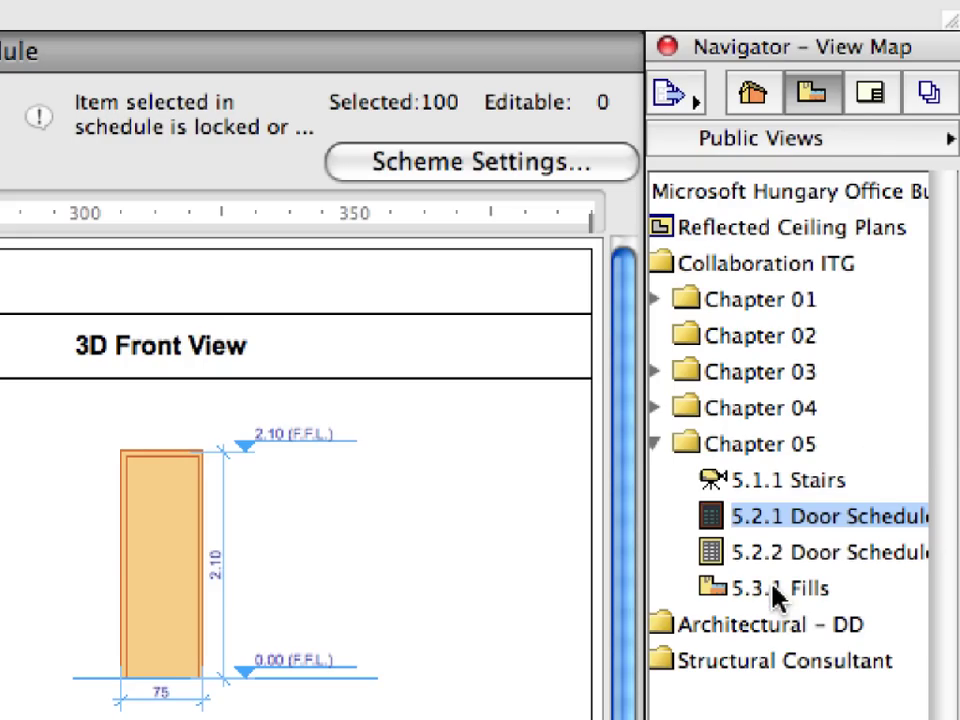
- Open the 5.3.1 Fills view from Chapter 05 to show the 0. Ground Floor plan
double_click(773, 586)
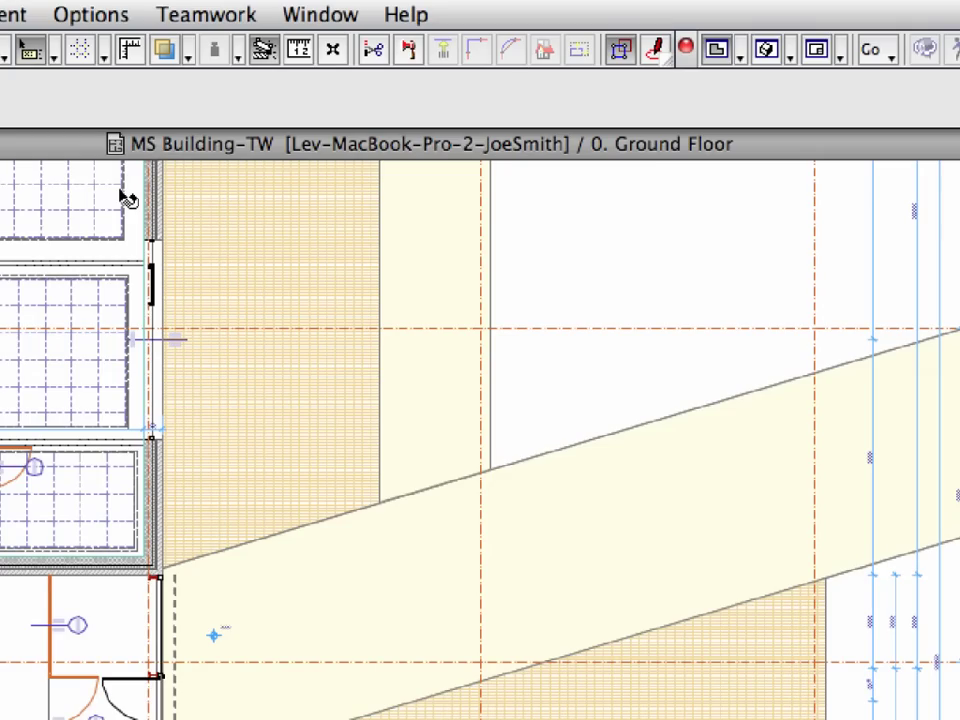
- Open Options > Element Attributes > Fill Types, reserve them, and select Brick - Stack Bond
left_click(88, 16)
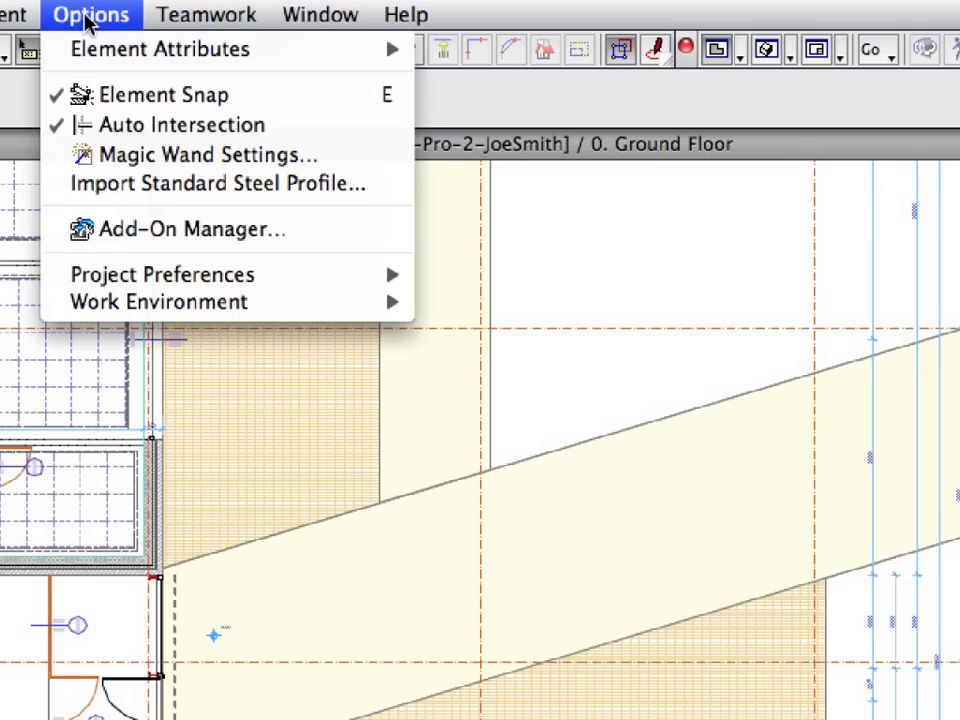
mouse_move(215, 52)
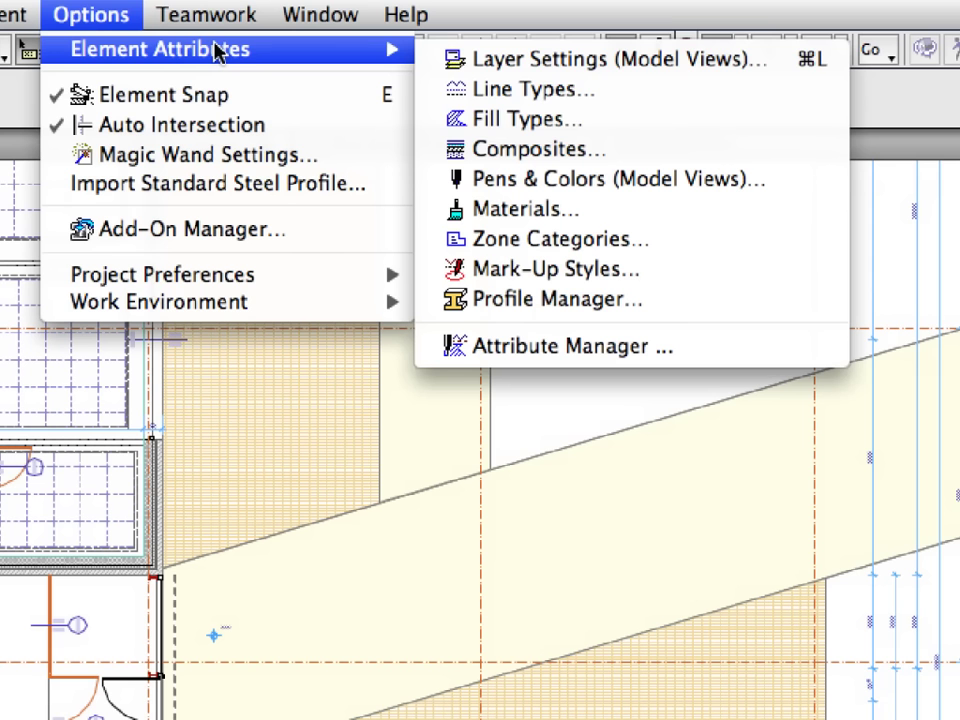
left_click(580, 120)
left_click(345, 322)
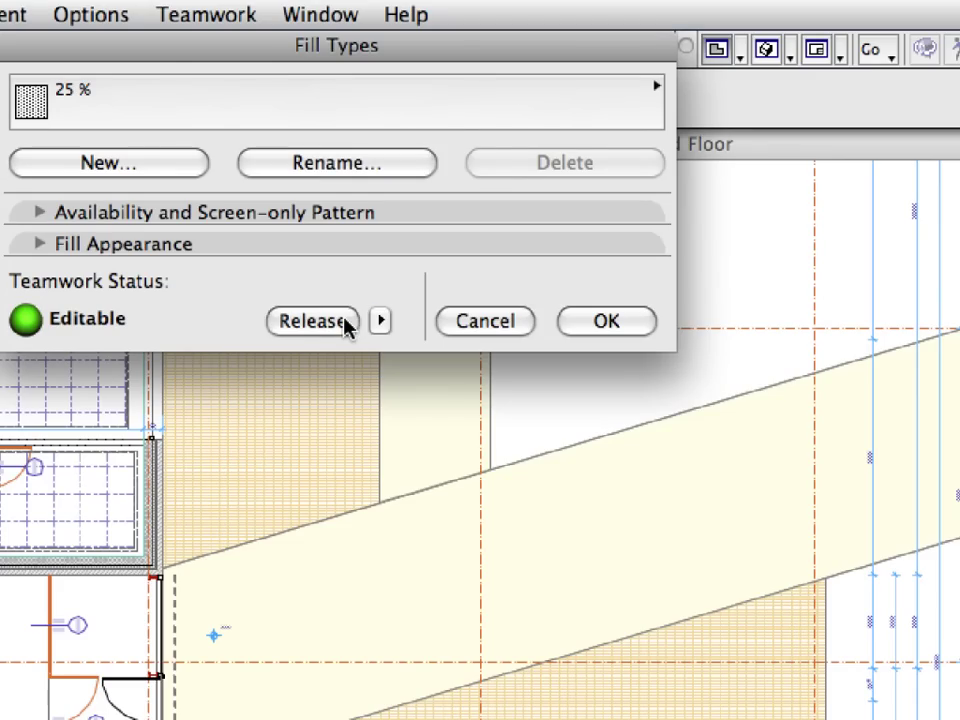
left_click(449, 124)
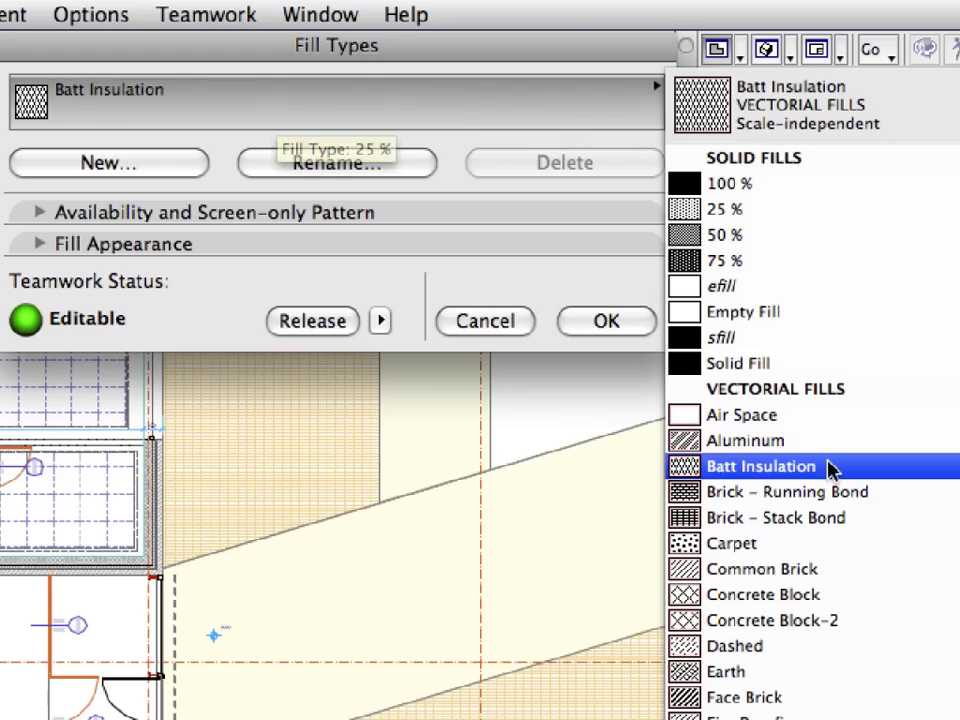
left_click(840, 535)
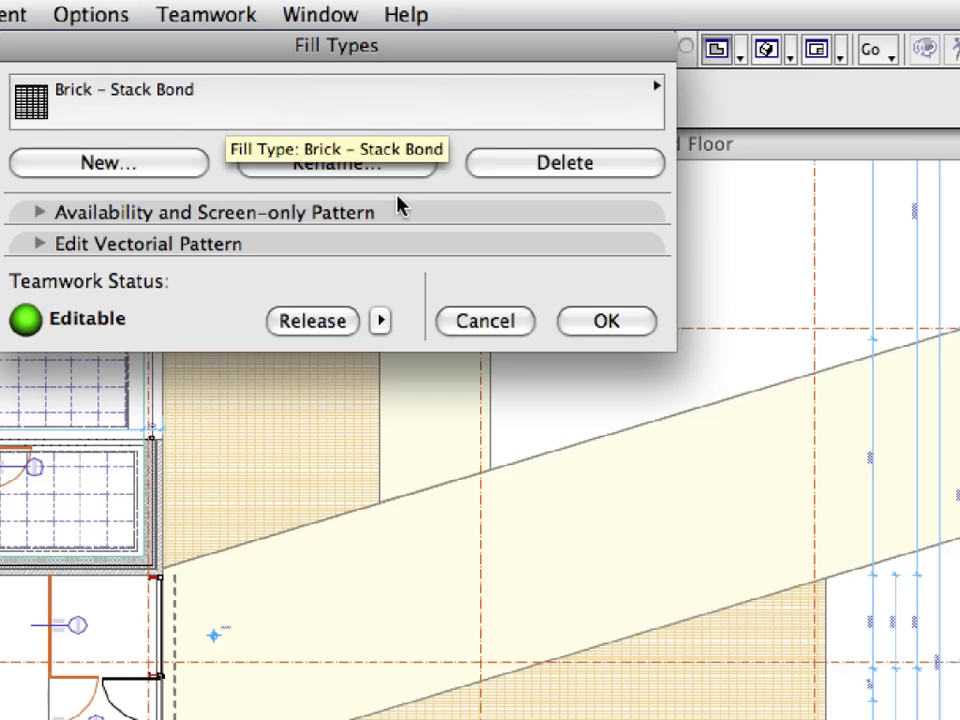
- Set the Brick - Stack Bond vectorial pattern spacing to 200 by 200
left_click(413, 251)
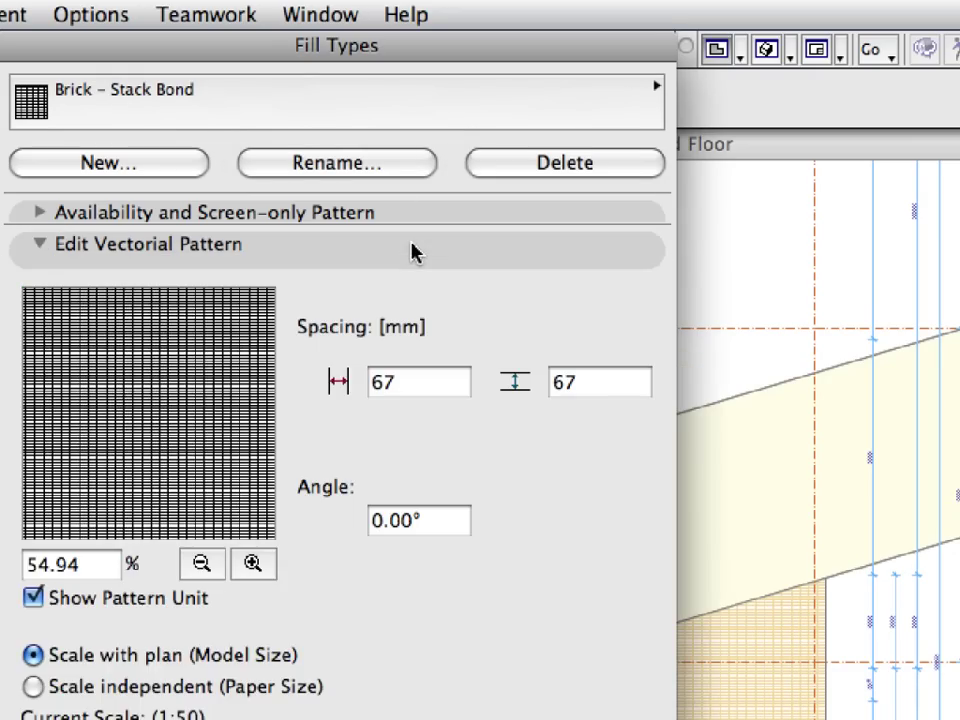
left_click(423, 384)
double_click(372, 384)
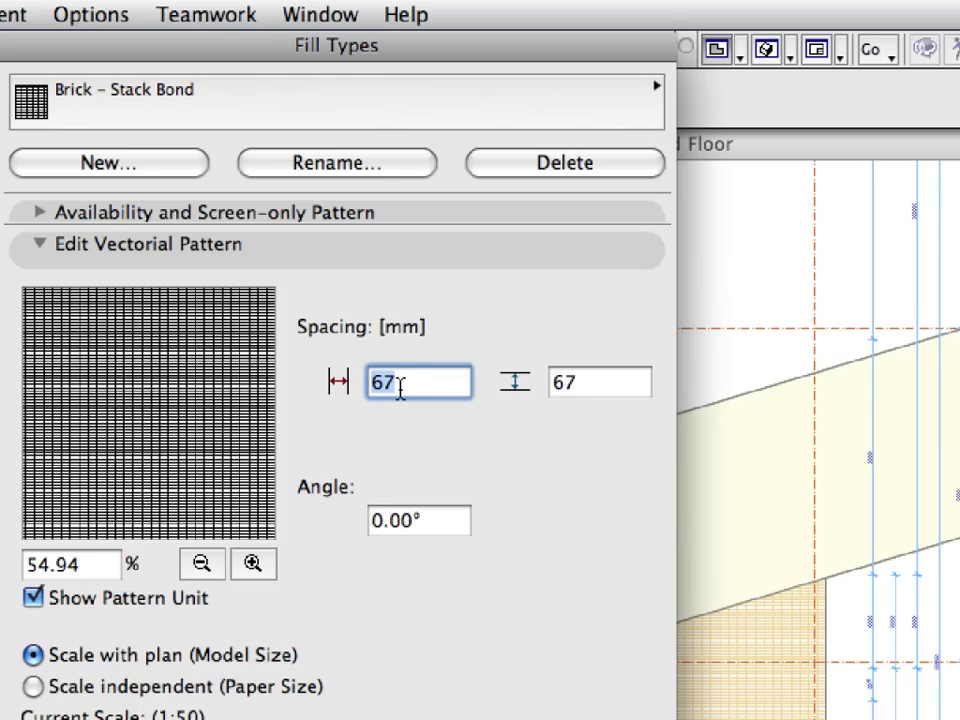
type("200")
key("Tab")
type("200")
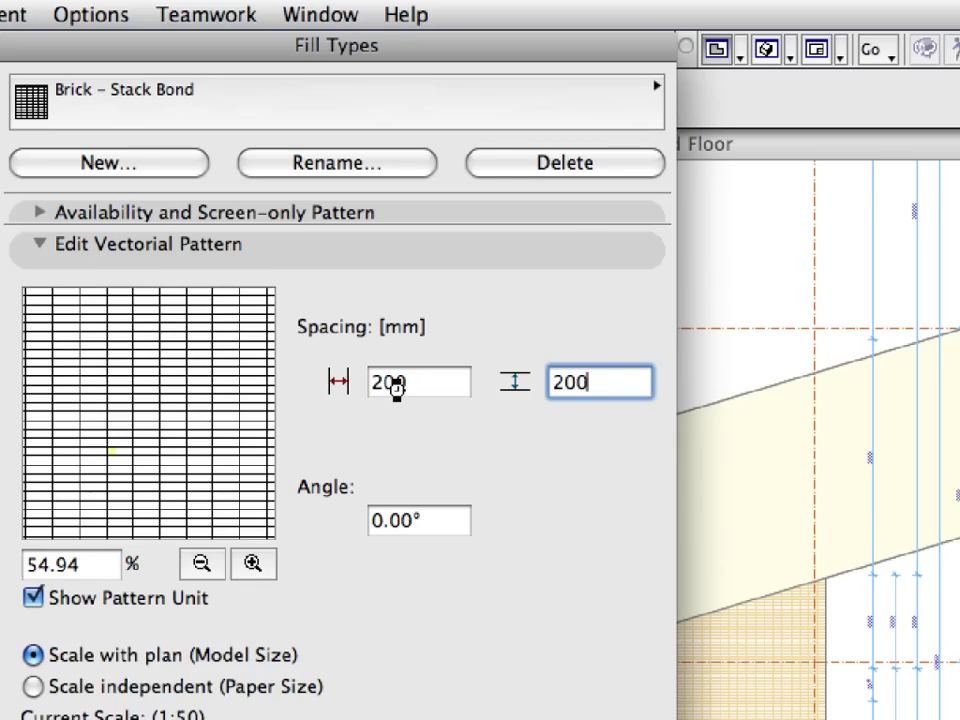
left_click(404, 387)
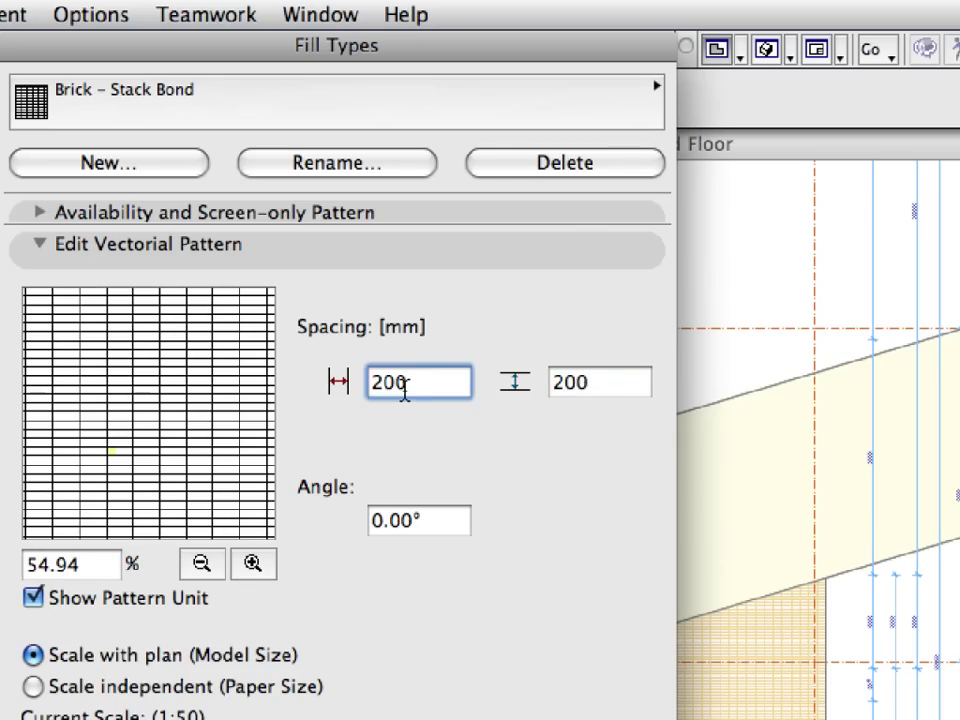
left_click(438, 257)
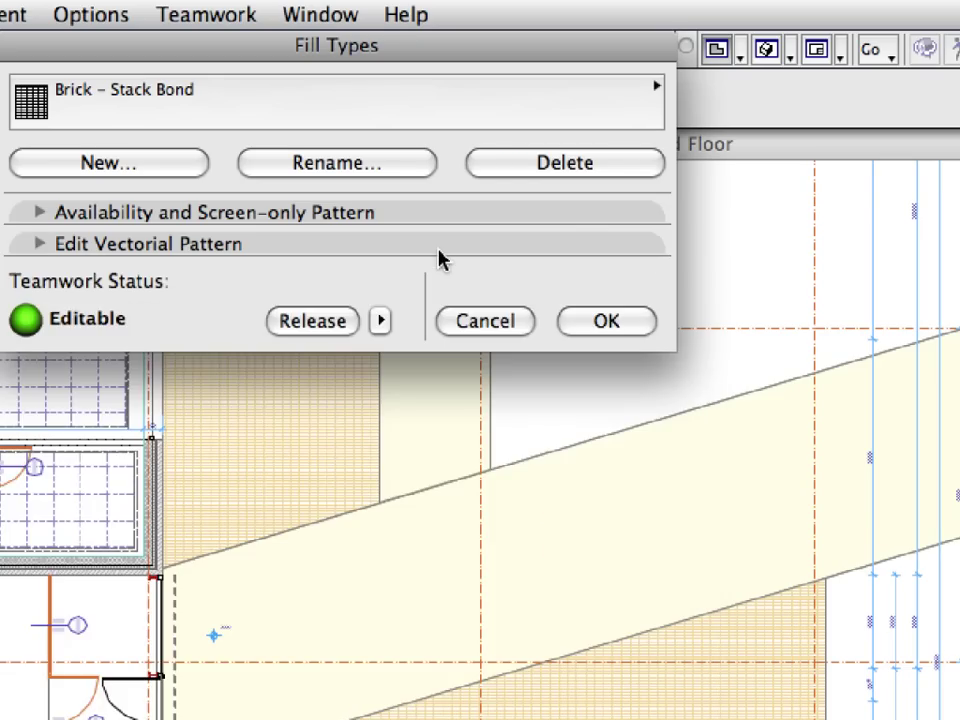
- Release the fill types back to the team and close the dialog with OK
left_click(347, 323)
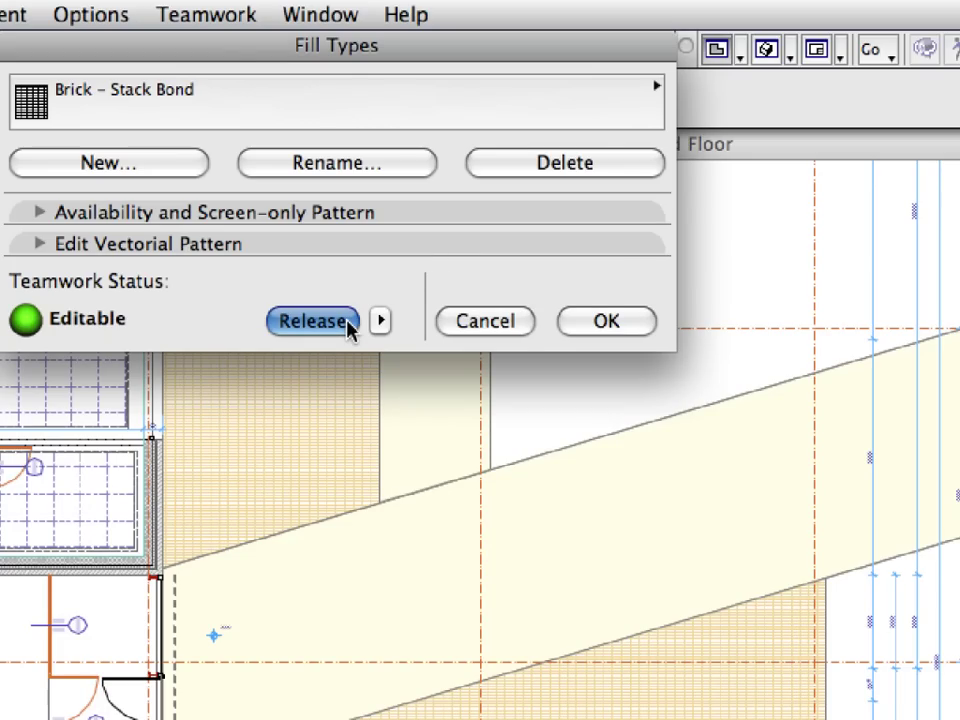
left_click(612, 322)
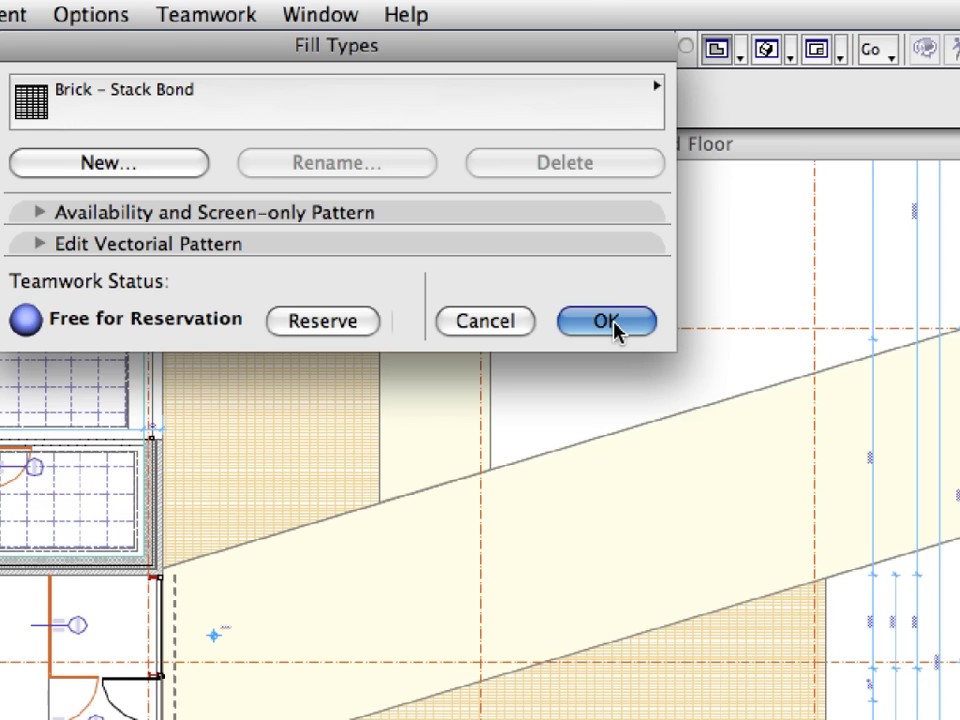
left_click(607, 321)
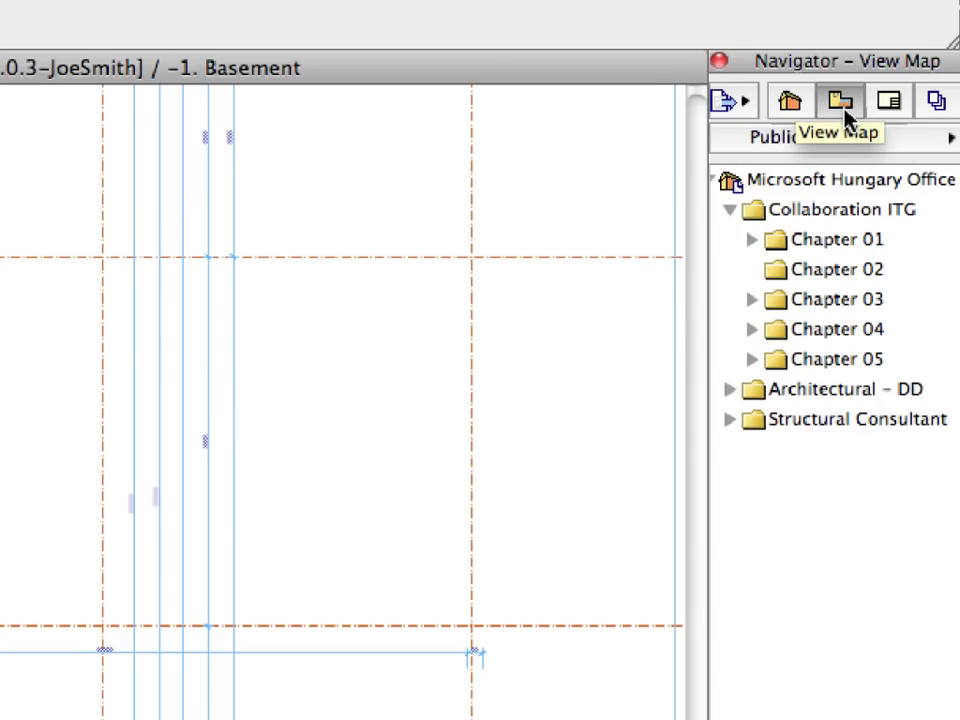
- Reserve the folder settings of the Architectural - DD view folder
left_click(872, 400)
right_click(872, 400)
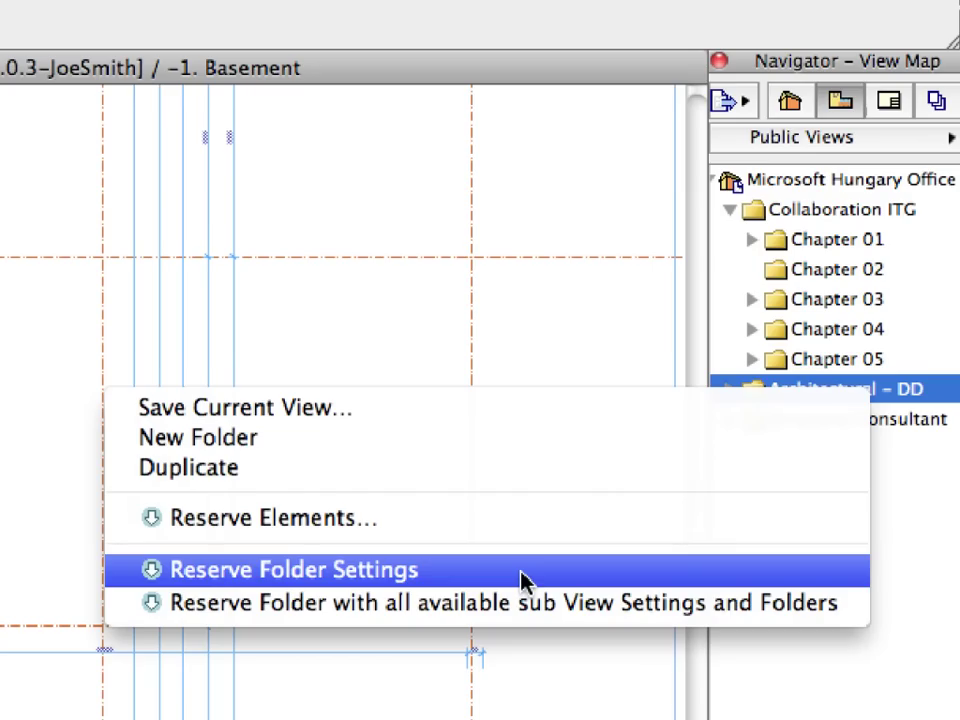
left_click(521, 575)
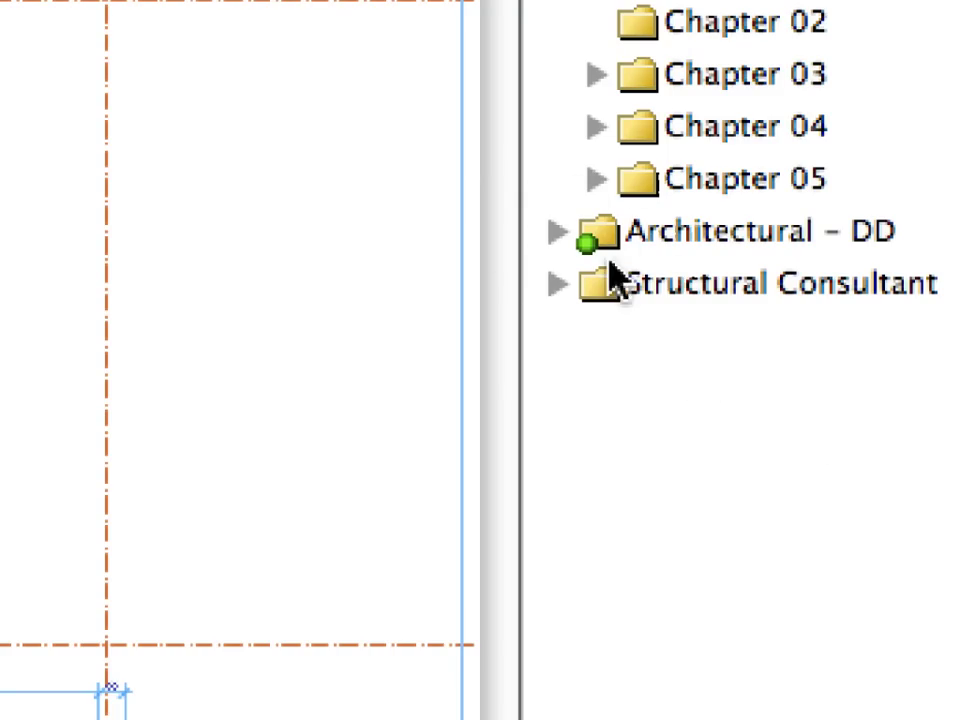
- Delete the Architectural - DD folder despite the warning, then Send & Receive
right_click(570, 252)
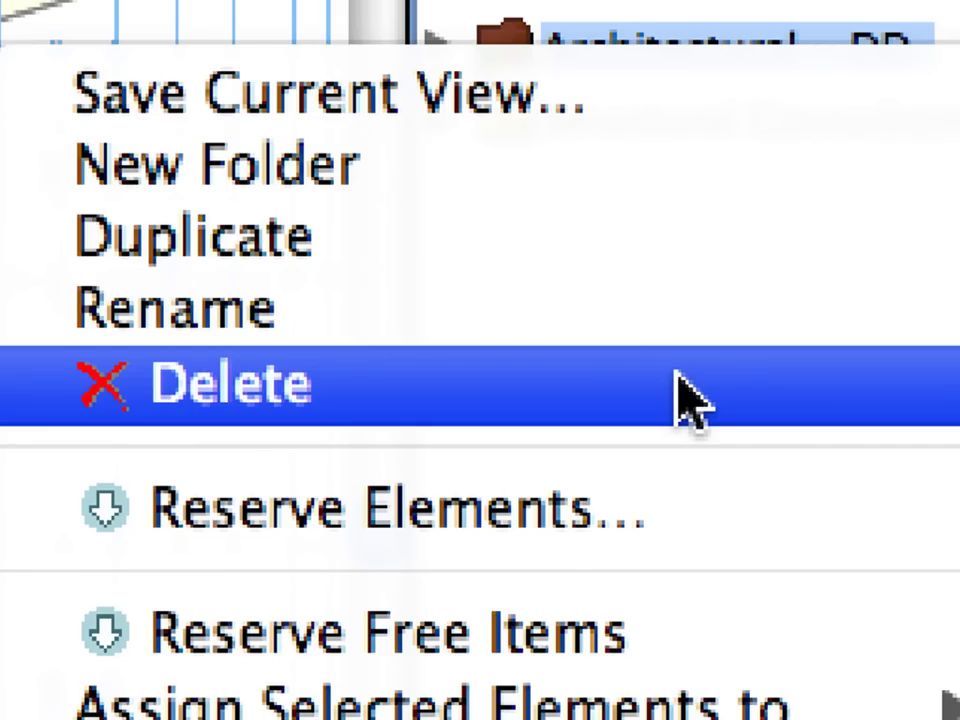
left_click(690, 400)
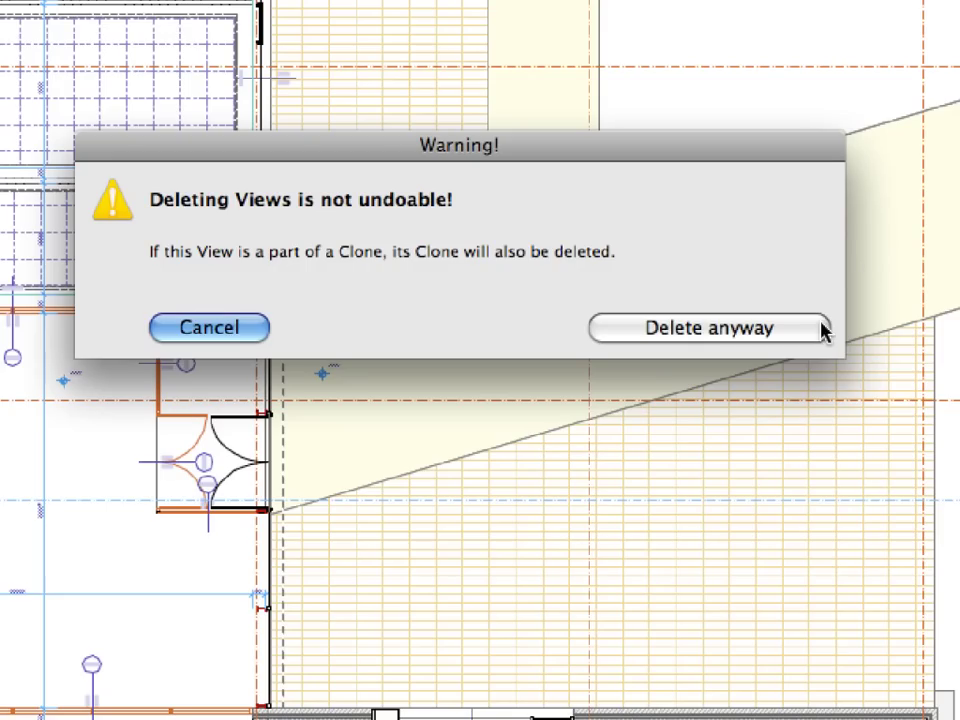
left_click(815, 328)
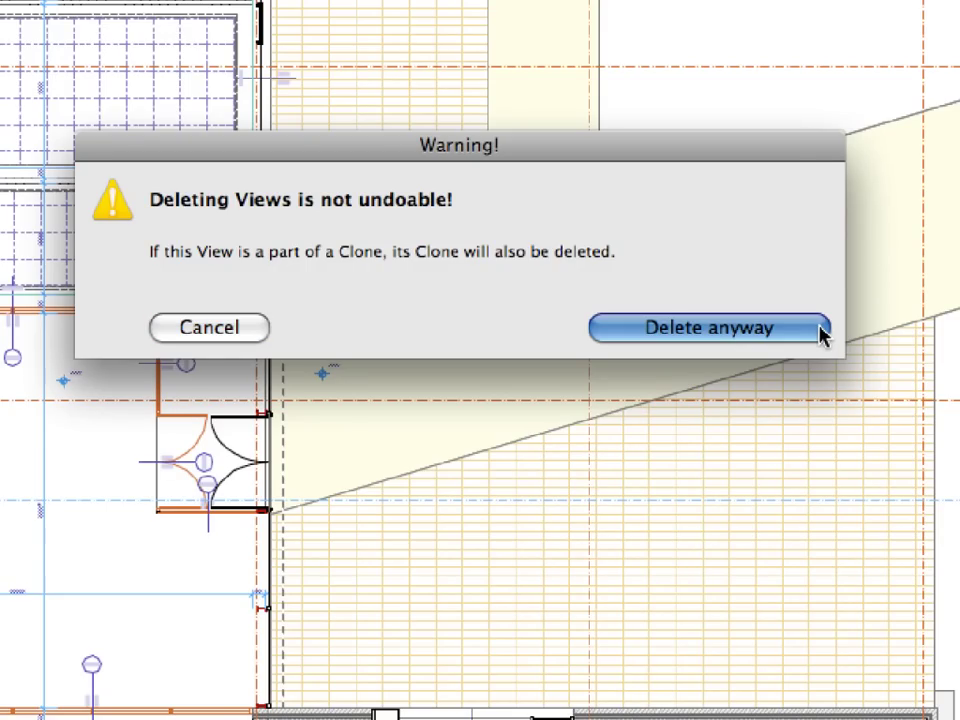
left_click(818, 330)
left_click(332, 283)
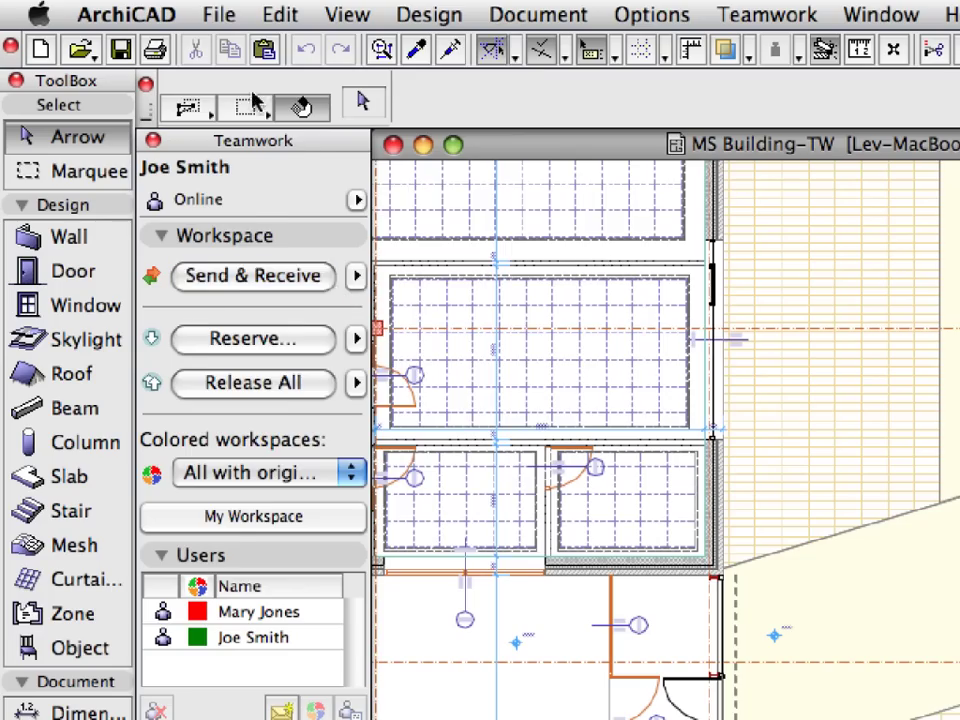
- Save the project, then leave MS Building-TW by confirming Leave Project
left_click(222, 16)
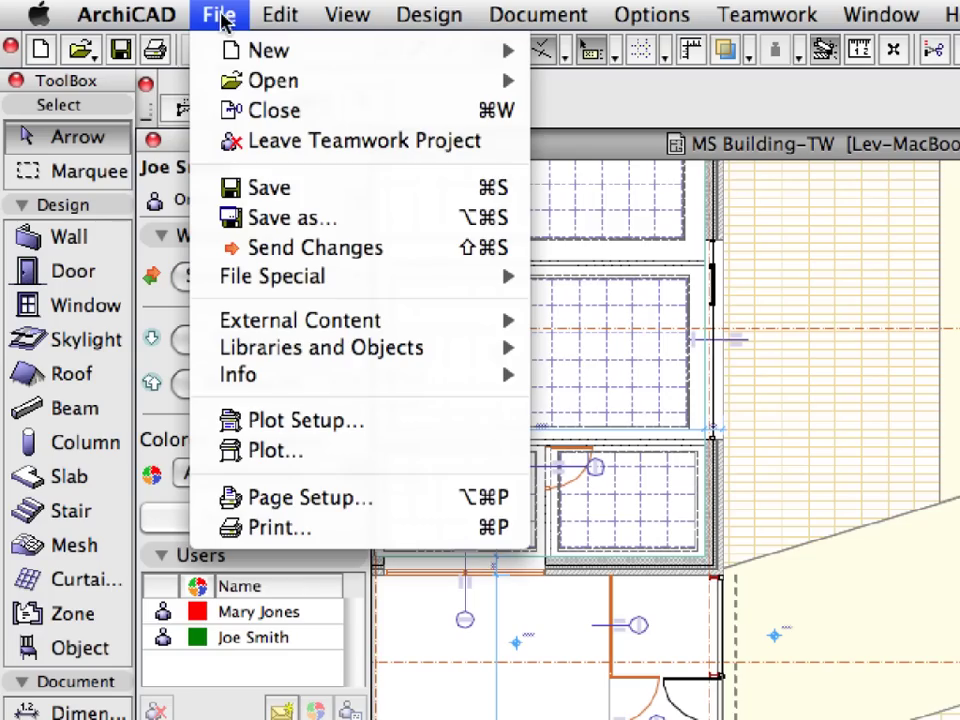
left_click(350, 189)
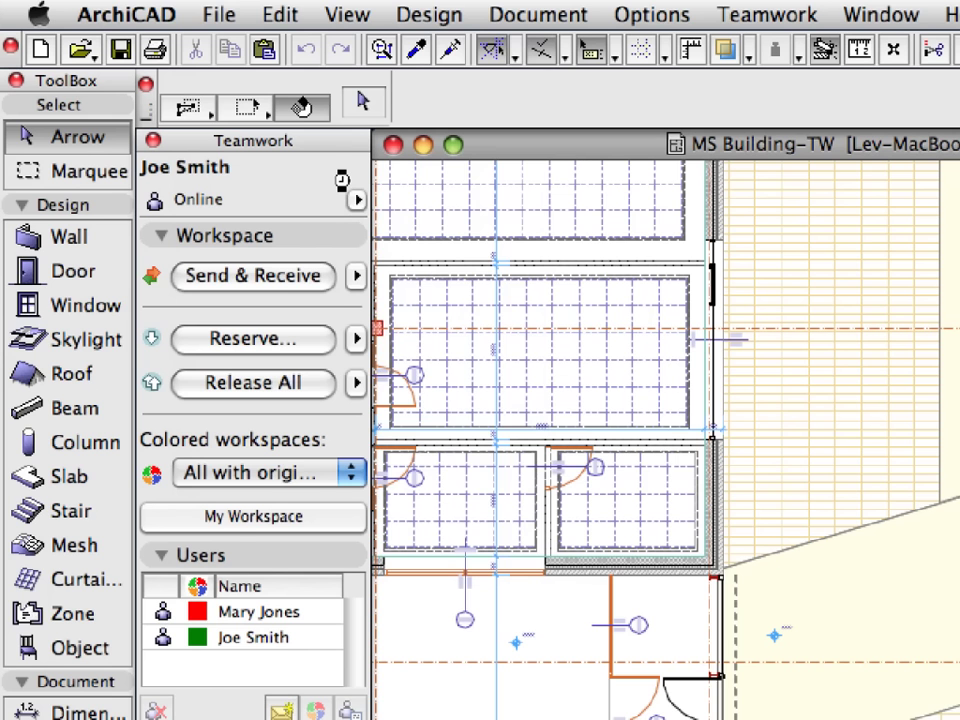
left_click(238, 16)
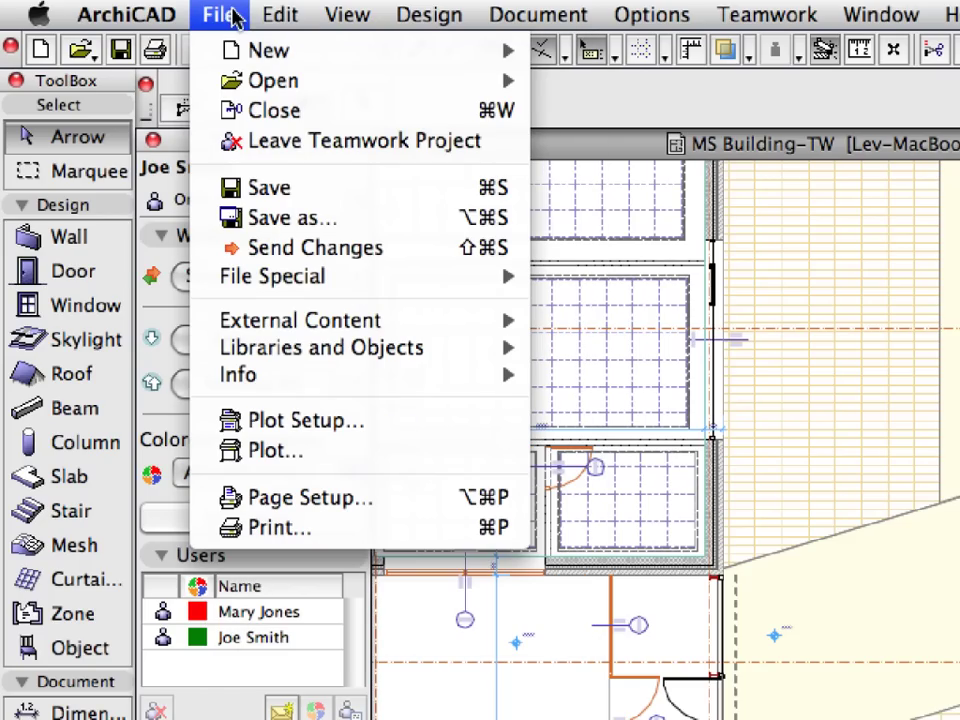
left_click(508, 147)
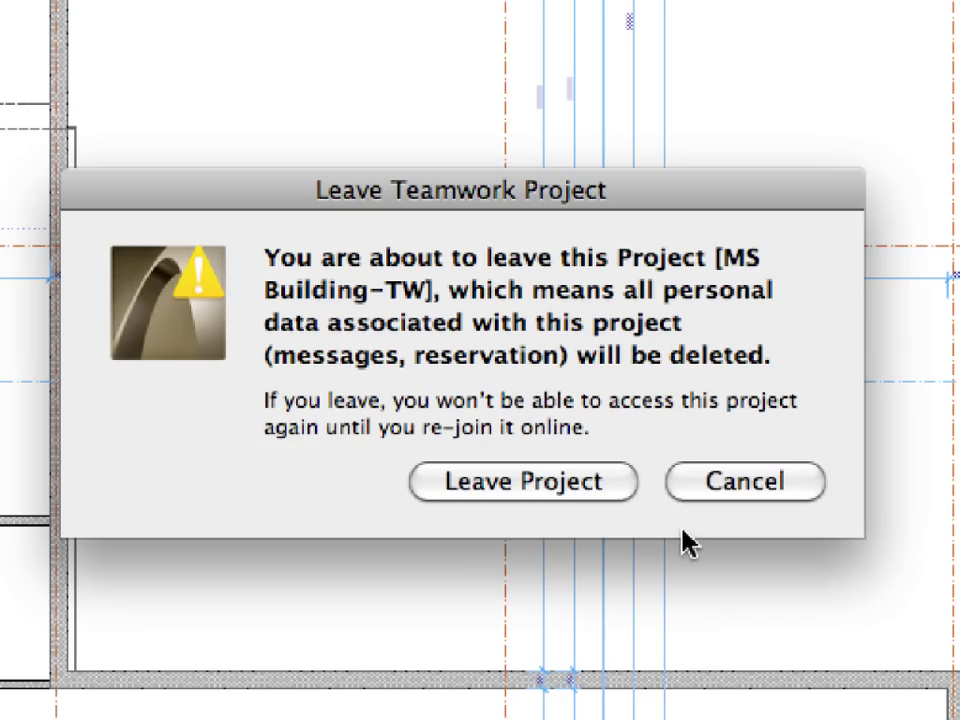
left_click(448, 367)
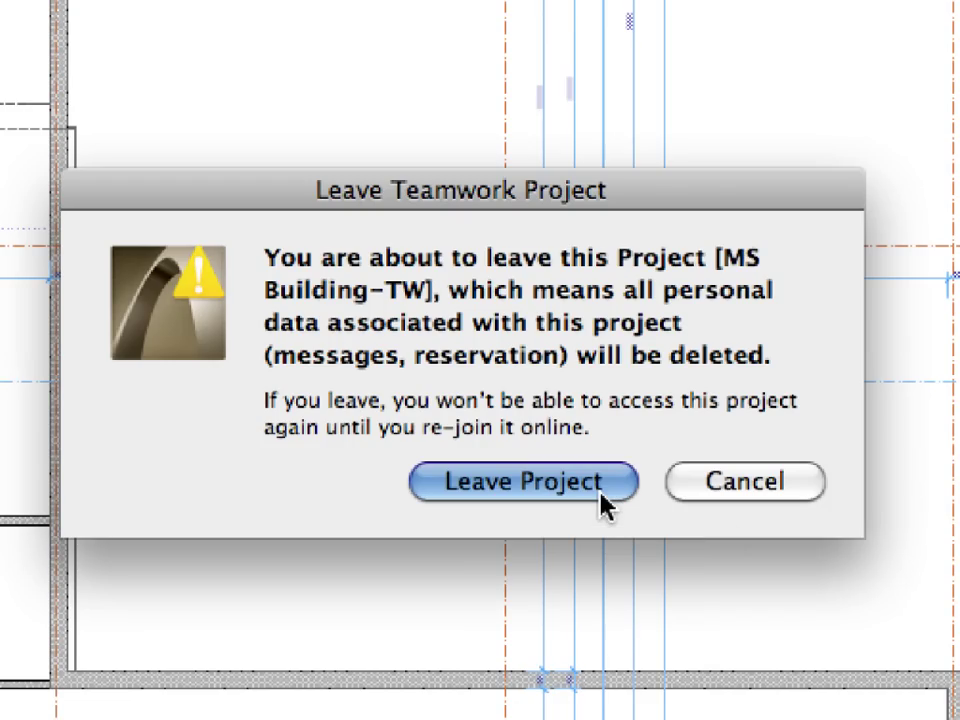
left_click(605, 500)
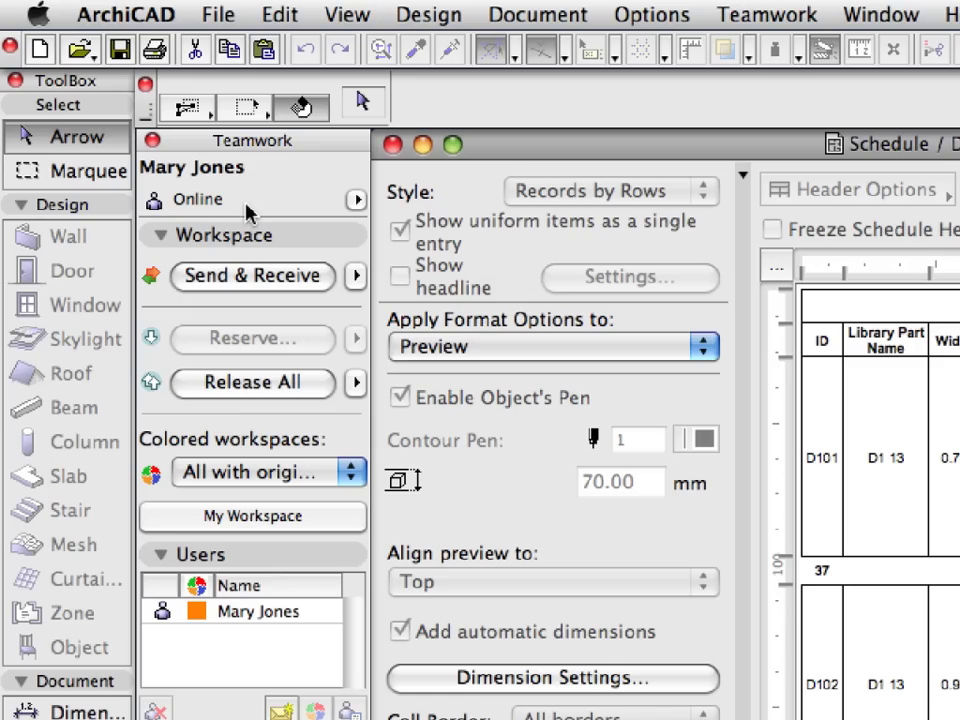
- Send & Receive teamwork changes, then open the 5.3.1 Fills Ground Floor view
left_click(322, 280)
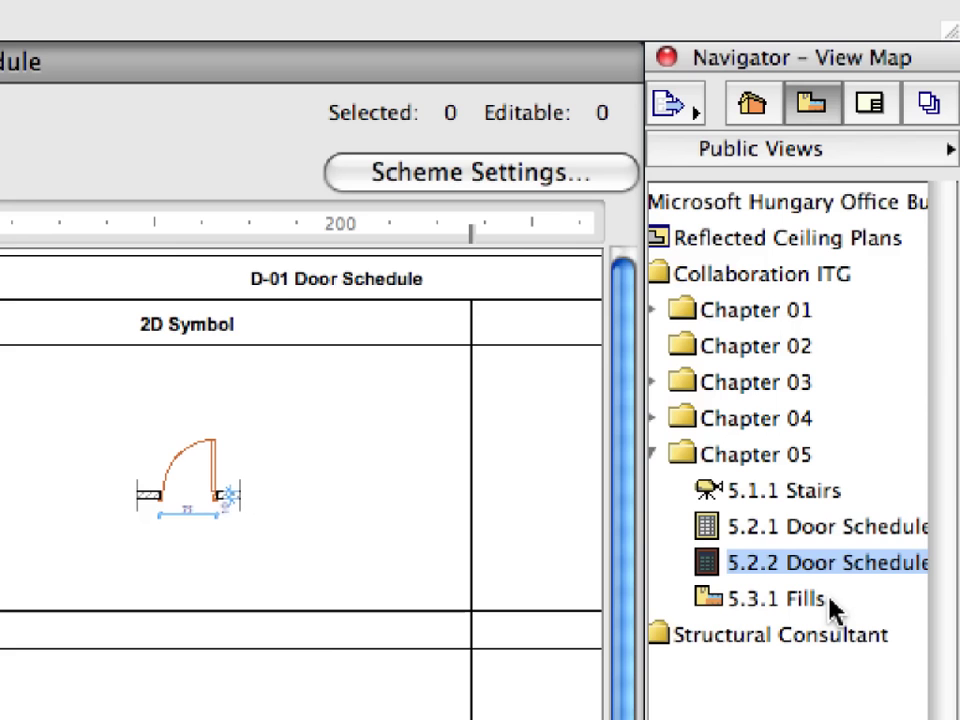
double_click(711, 597)
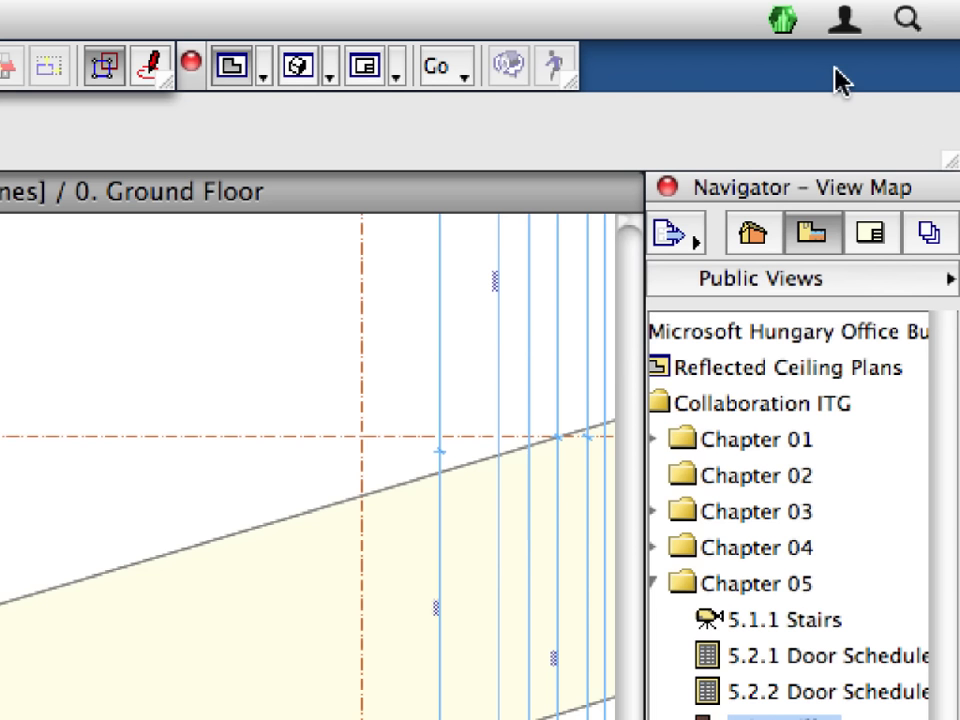
- Open the Graphisoft BIM Server Control Center from the green BIM Server menu-bar icon
mouse_move(786, 20)
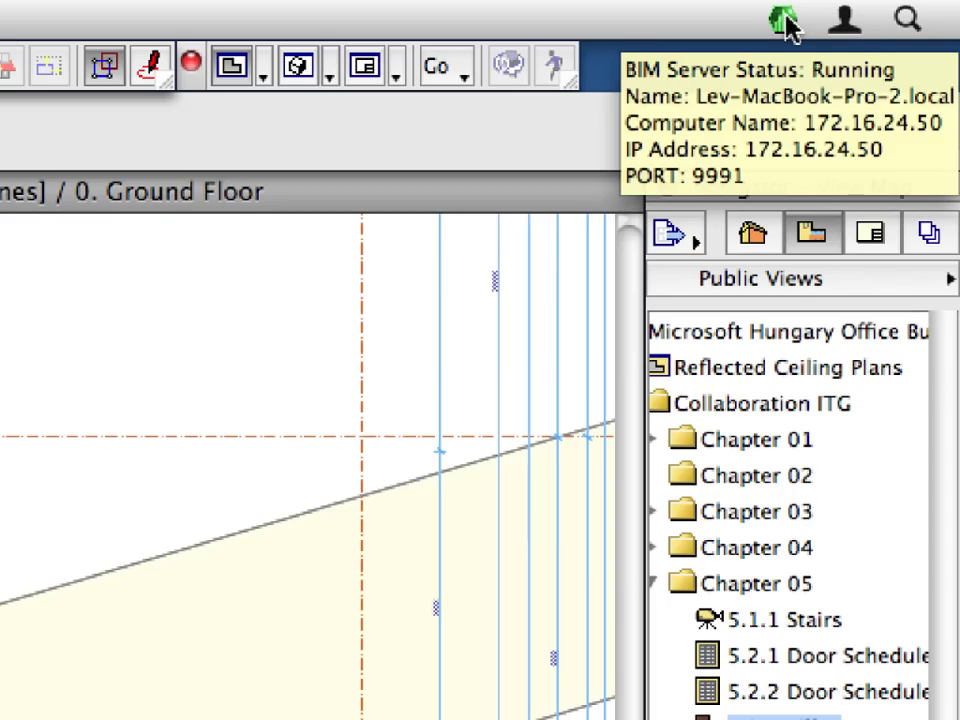
left_click(786, 22)
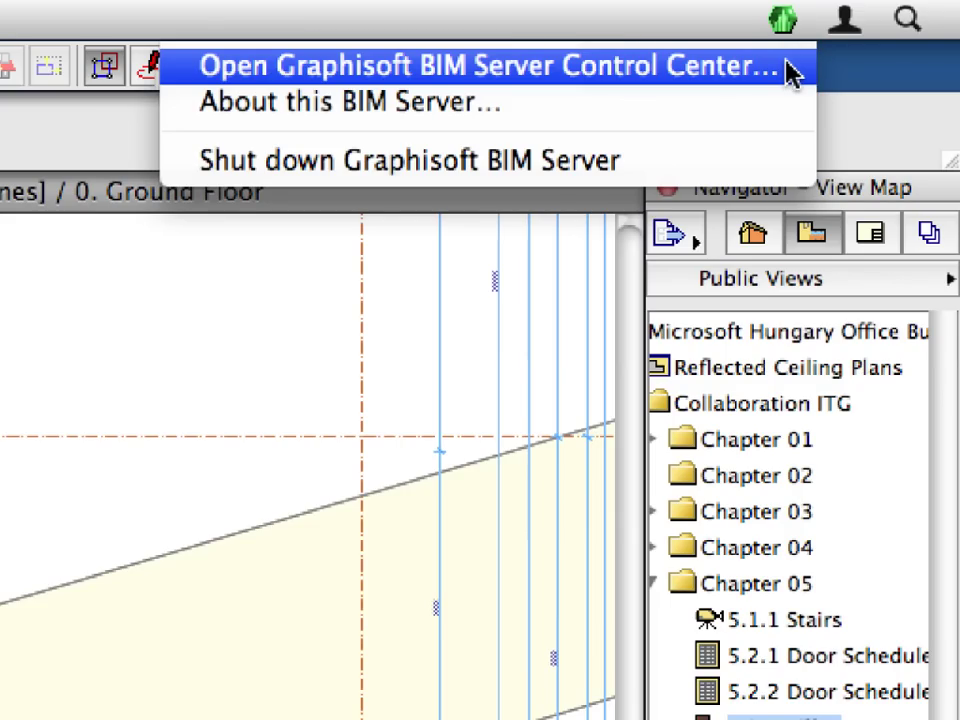
left_click(788, 66)
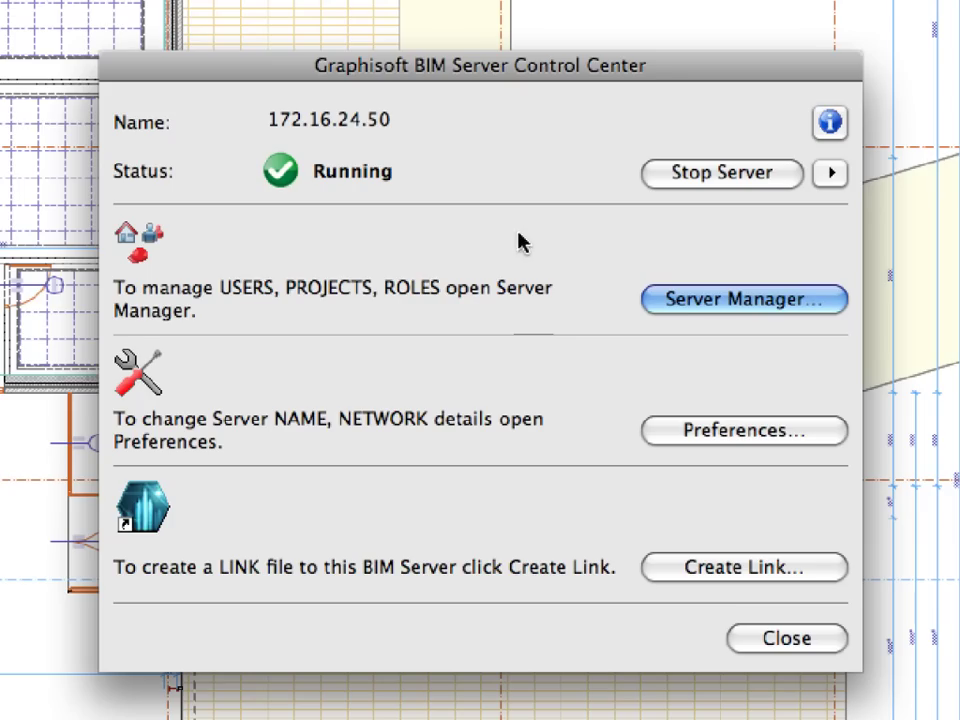
- In Server Manager, open MS Building-TW's Project Settings and show the Project Name lock choices
left_click(815, 302)
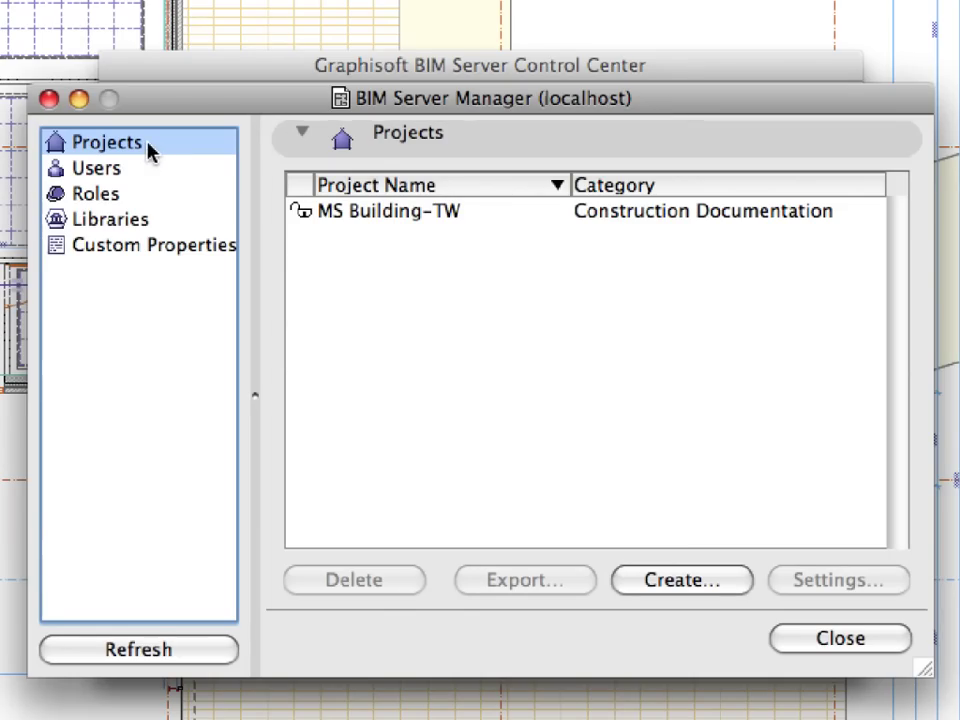
left_click(485, 215)
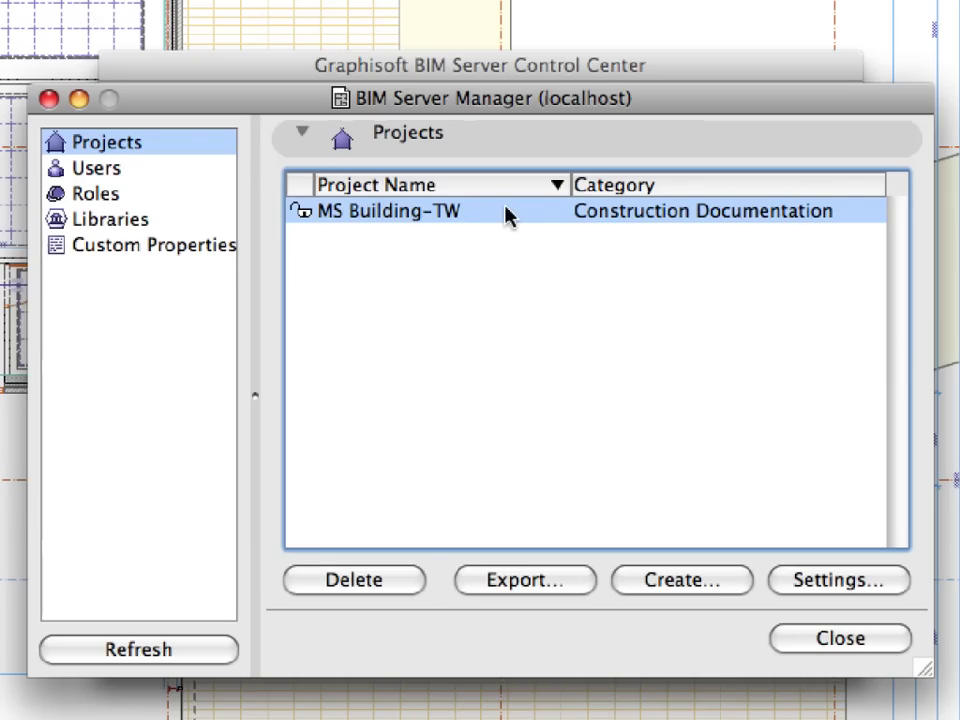
left_click(886, 581)
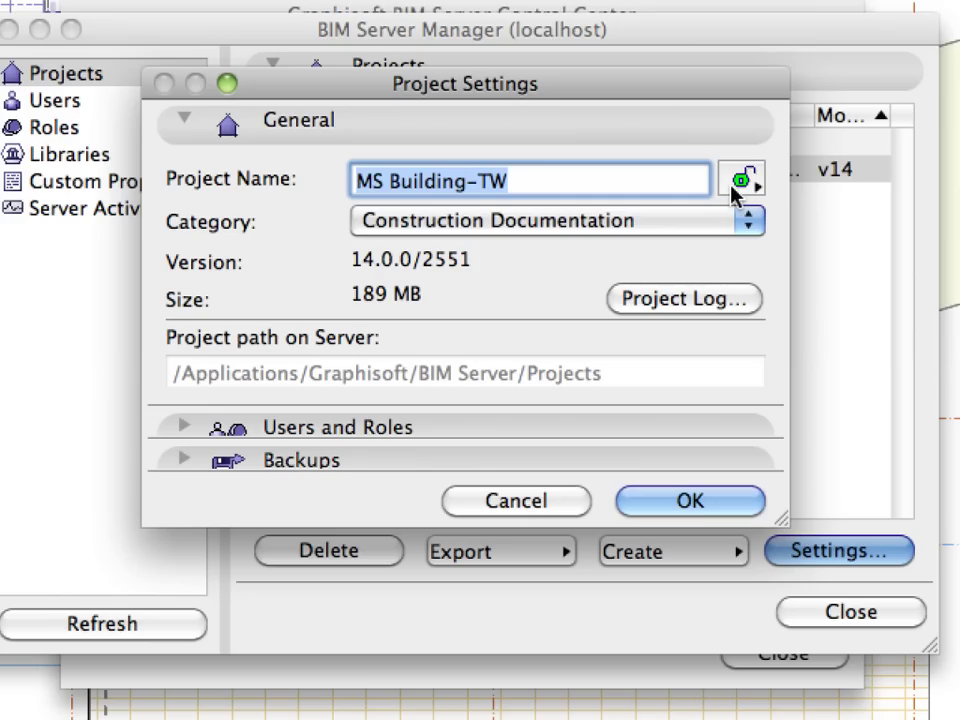
left_click(740, 182)
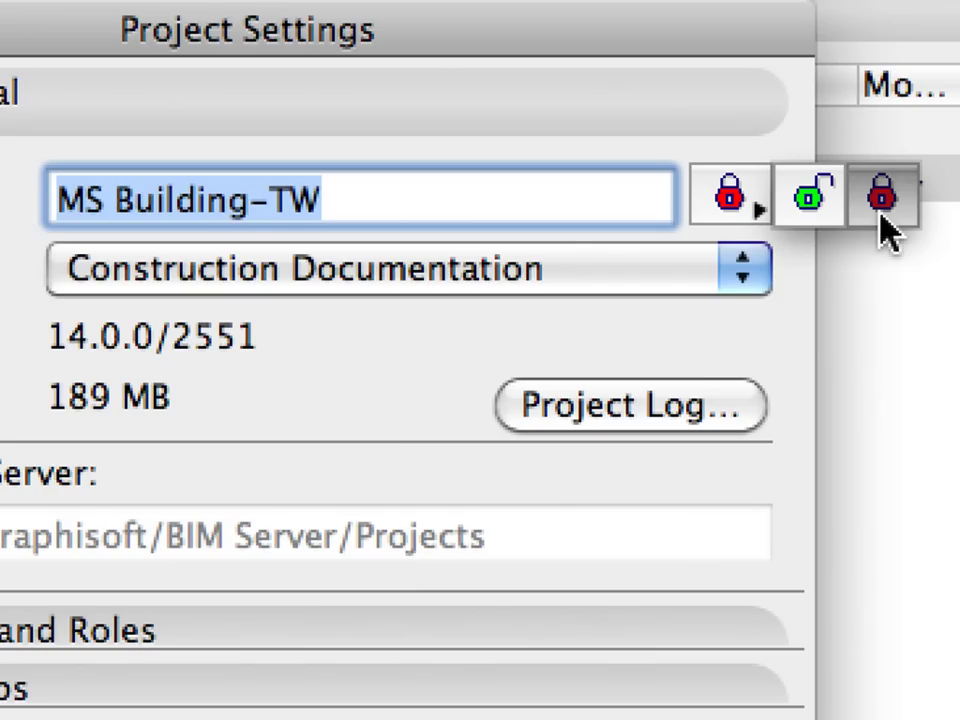
- Keep the project name unlocked, then filter the Project Log to the test user's Send actions
left_click(825, 212)
left_click(731, 308)
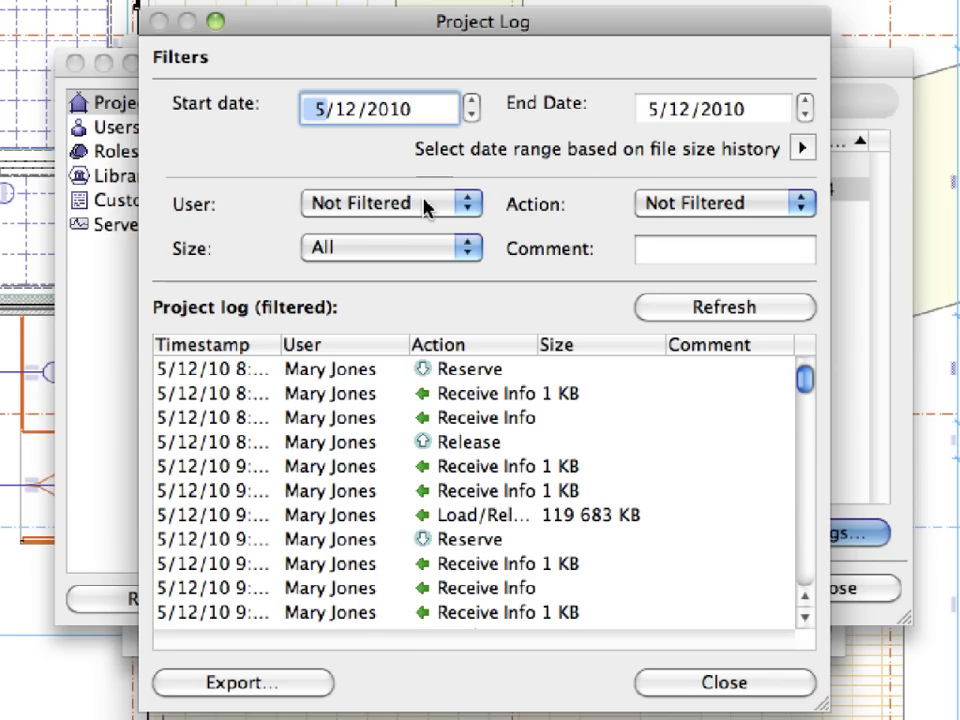
left_click(425, 204)
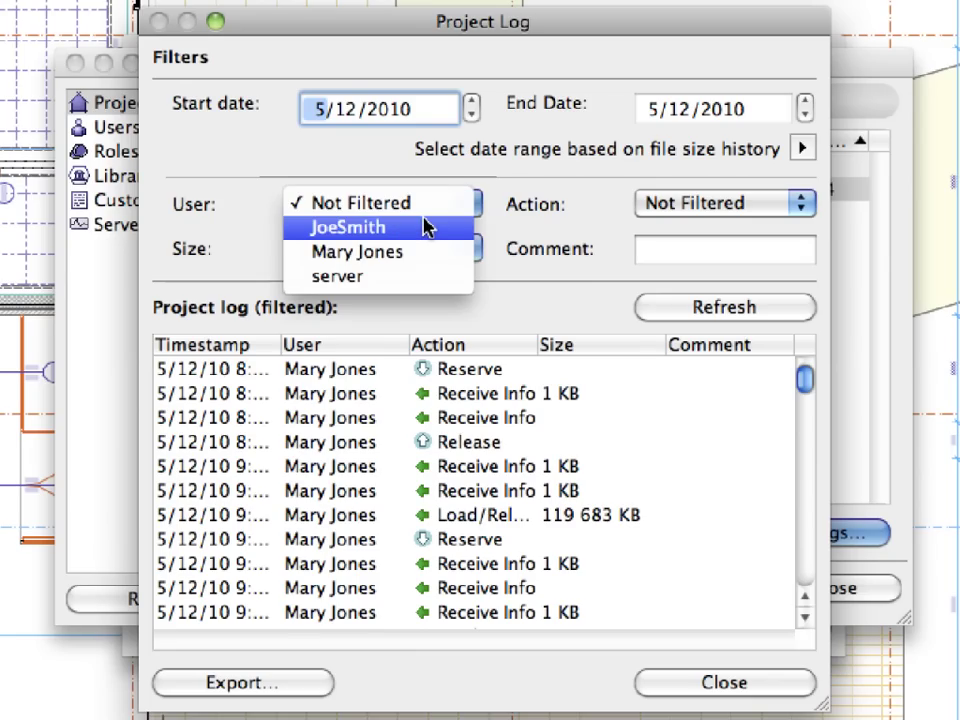
left_click(425, 227)
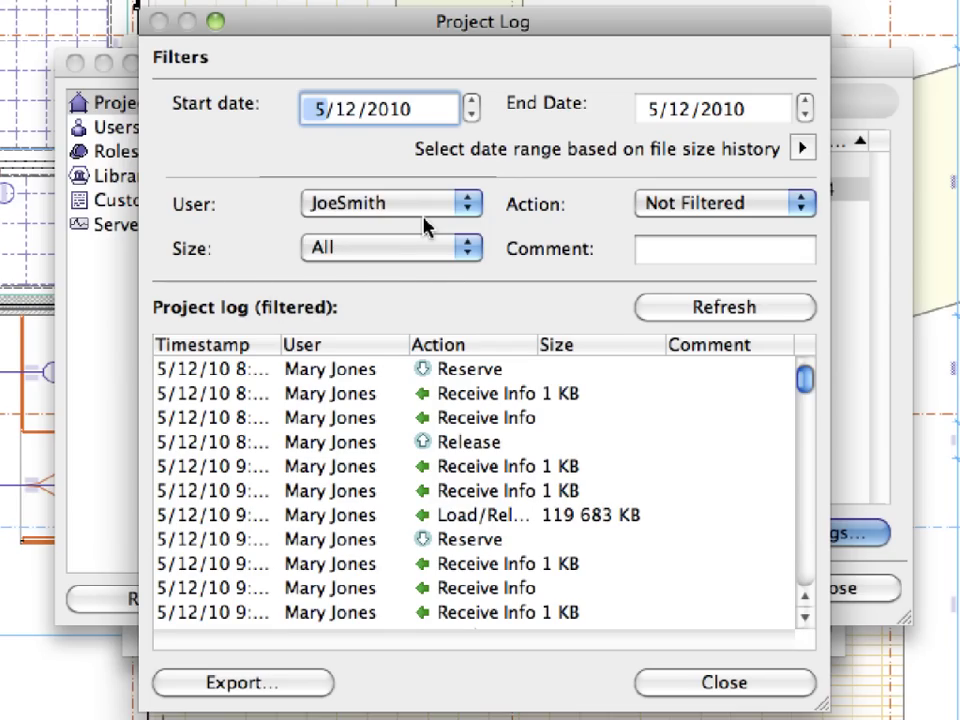
left_click(692, 219)
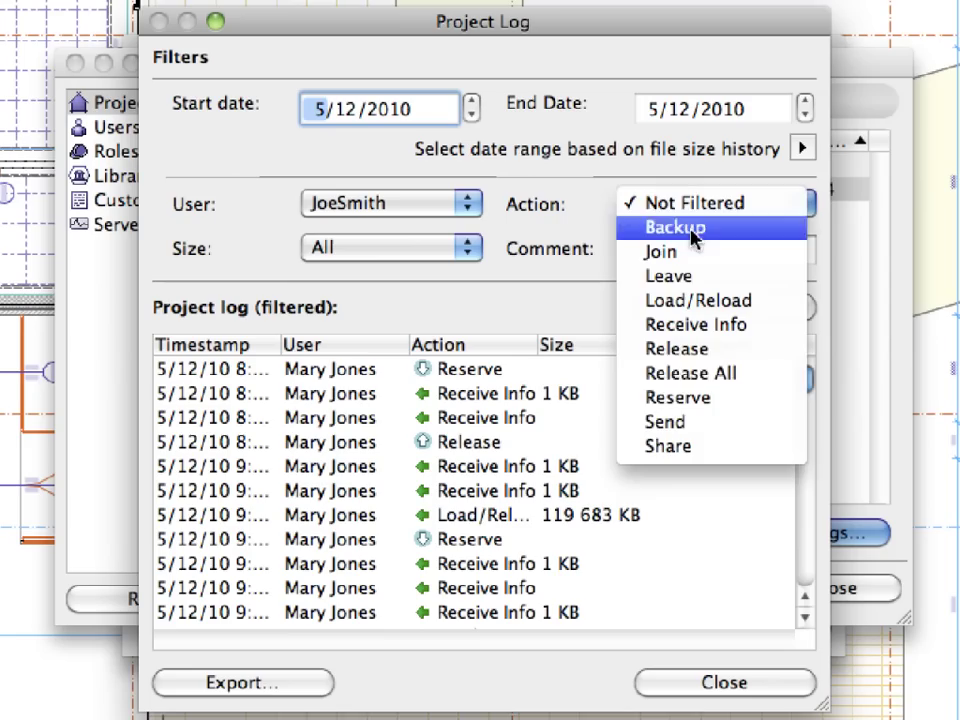
left_click(699, 421)
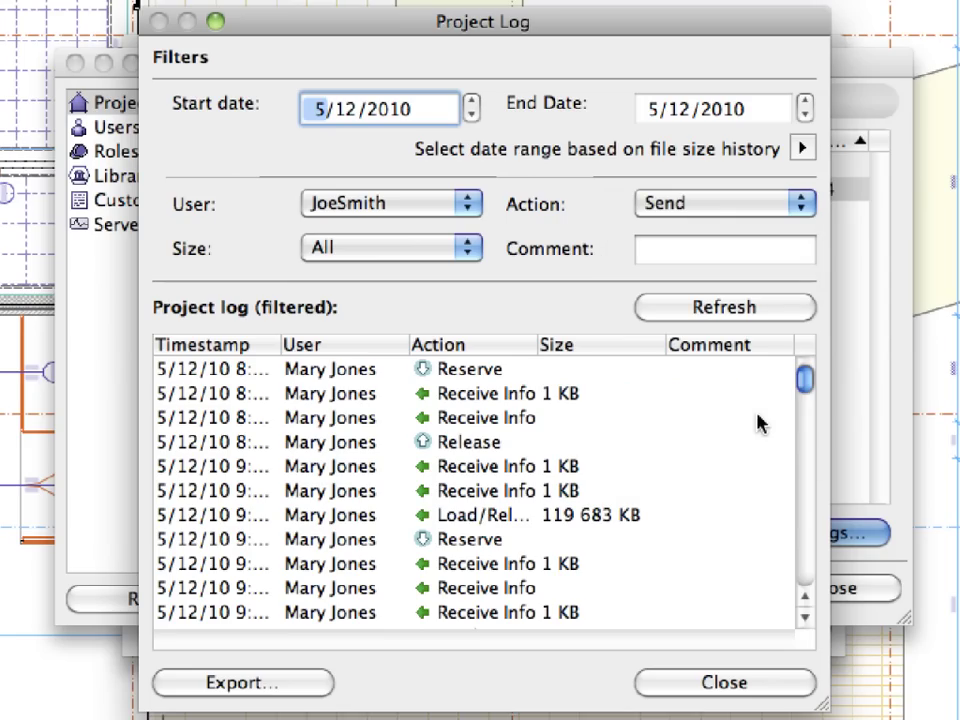
left_click(778, 316)
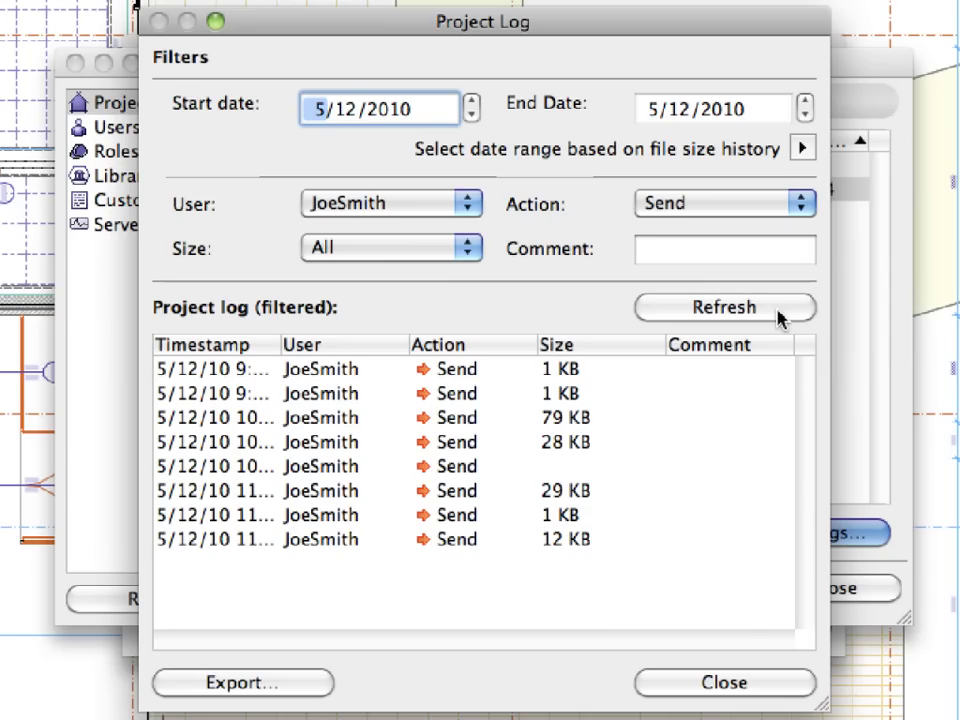
left_click(762, 688)
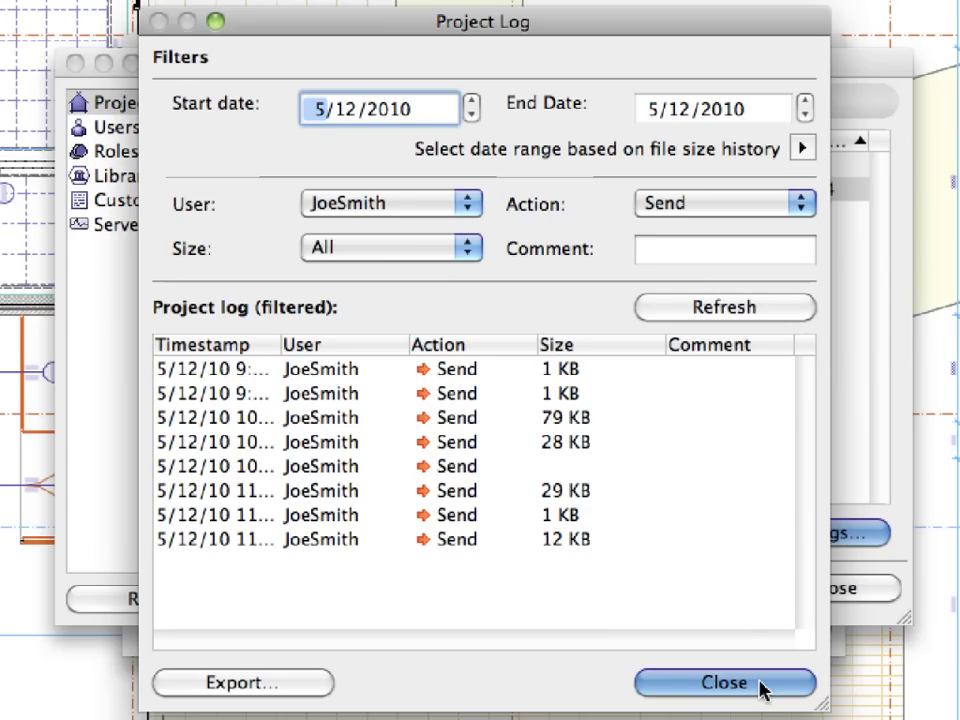
- Close the project log and show Users and Roles in Project Settings, glancing at the Backups list
left_click(760, 684)
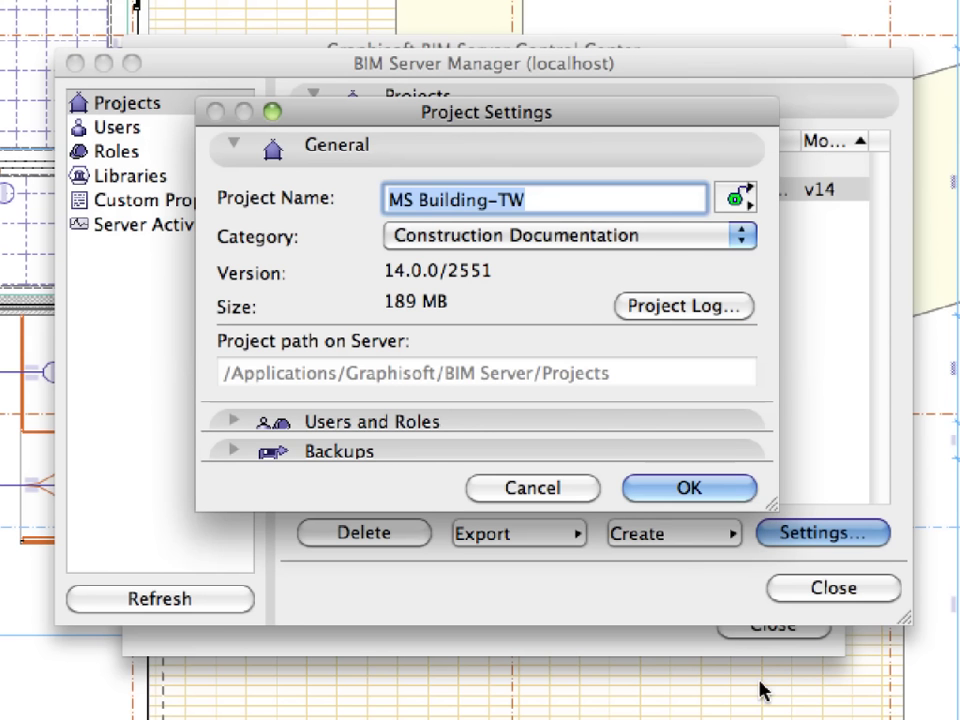
left_click(662, 160)
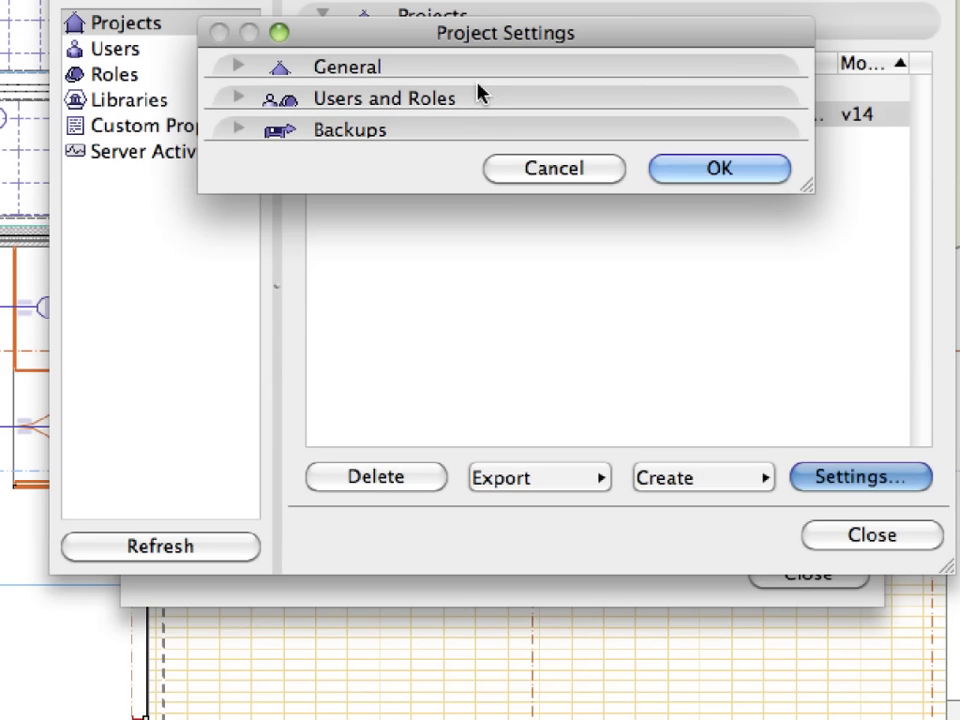
left_click(462, 174)
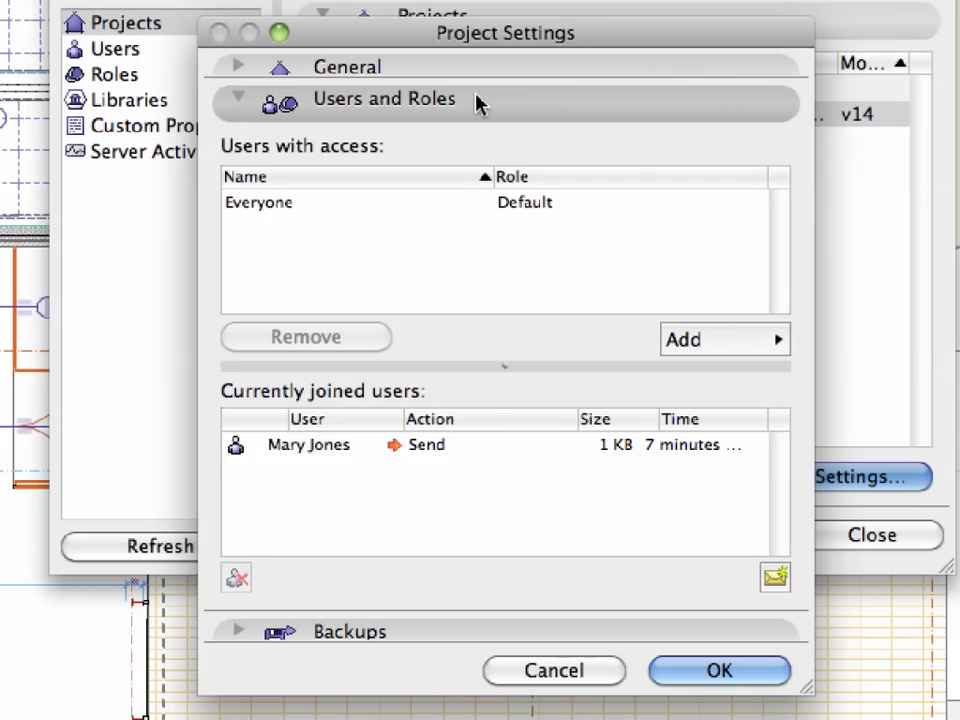
left_click(474, 100)
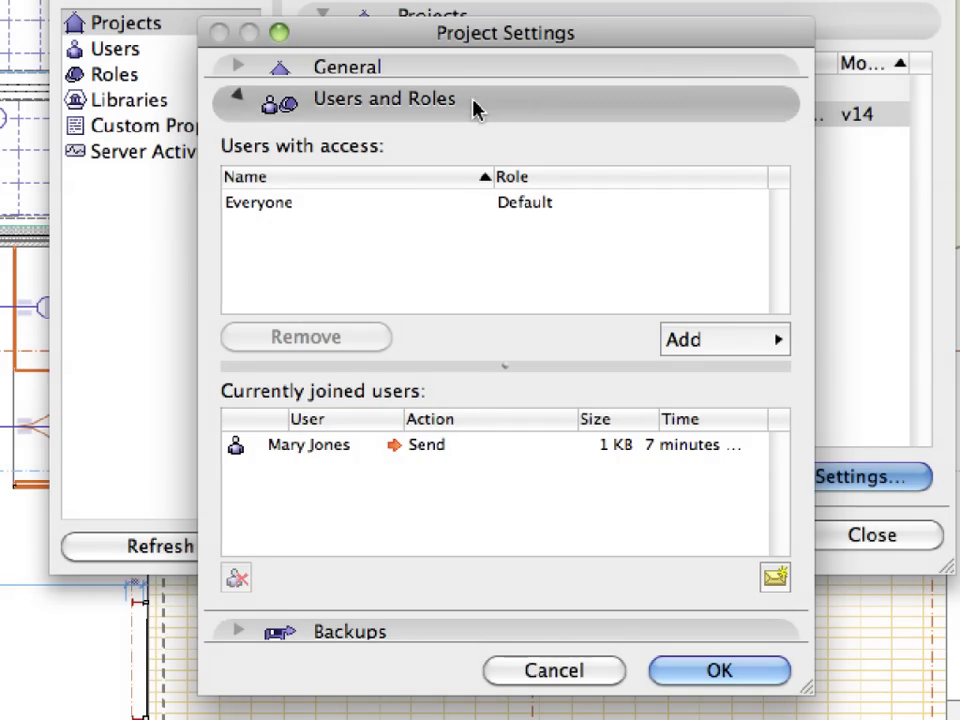
left_click(467, 128)
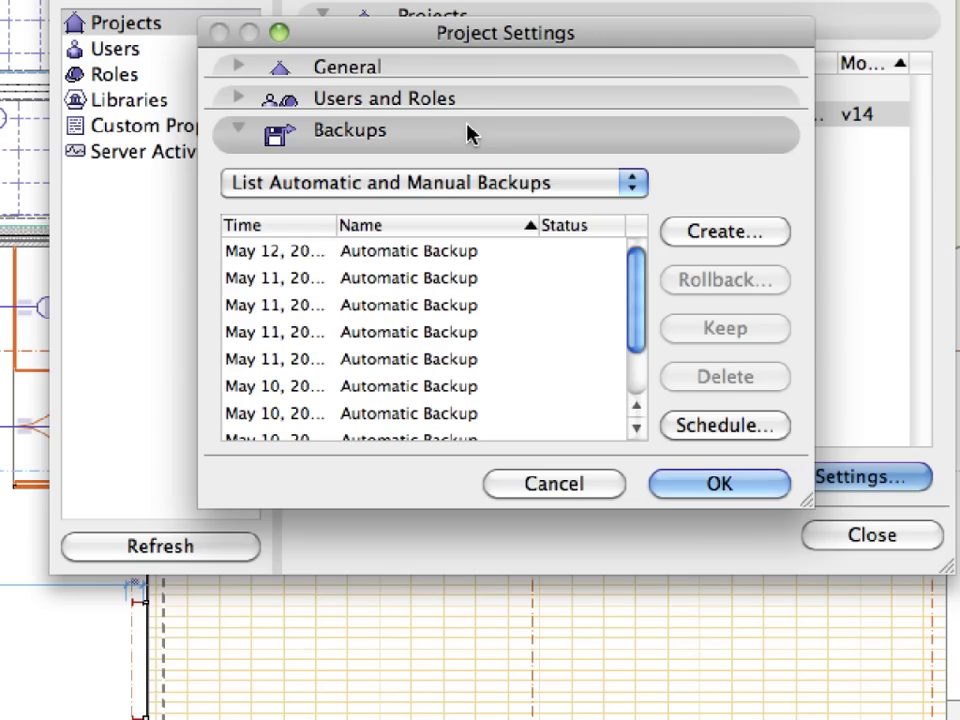
left_click(470, 135)
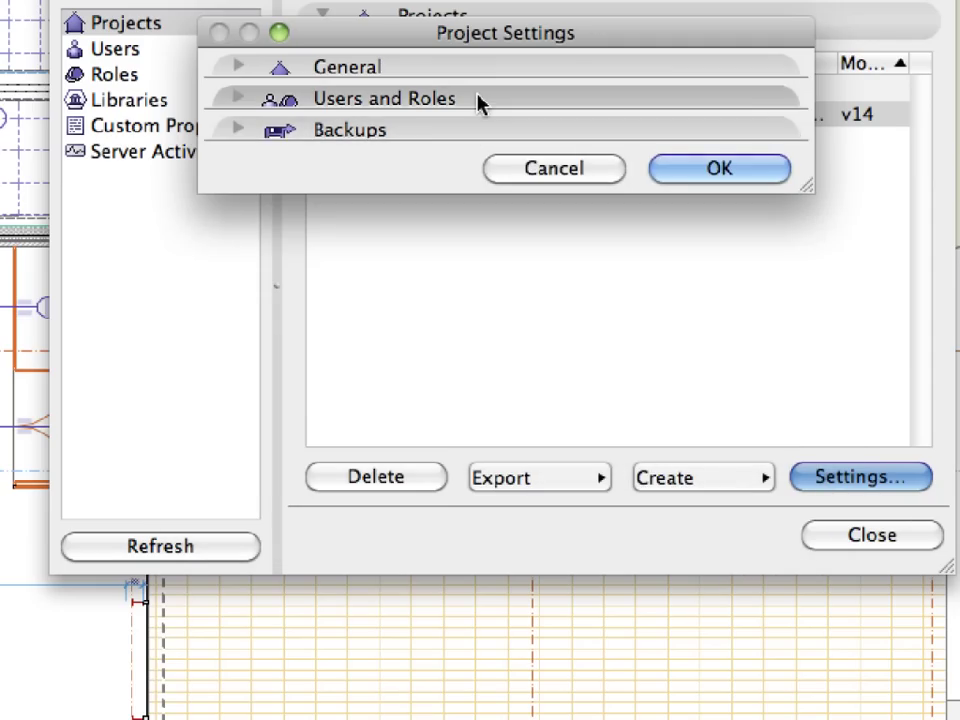
left_click(478, 100)
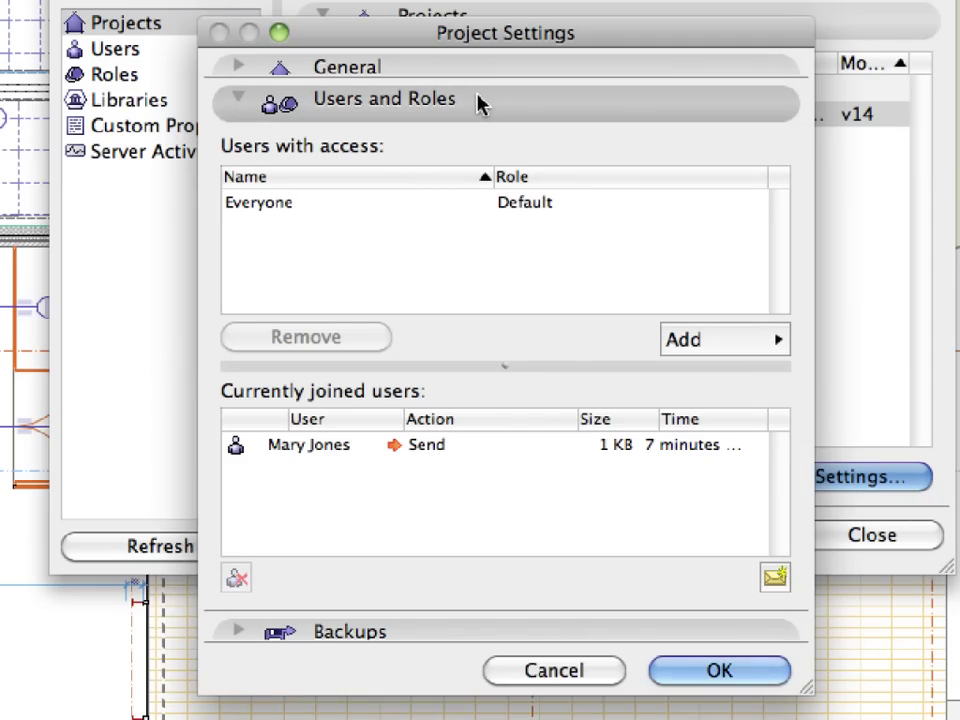
- Add the second server user to Users with access, with its Draftsman (Default) role
left_click(686, 341)
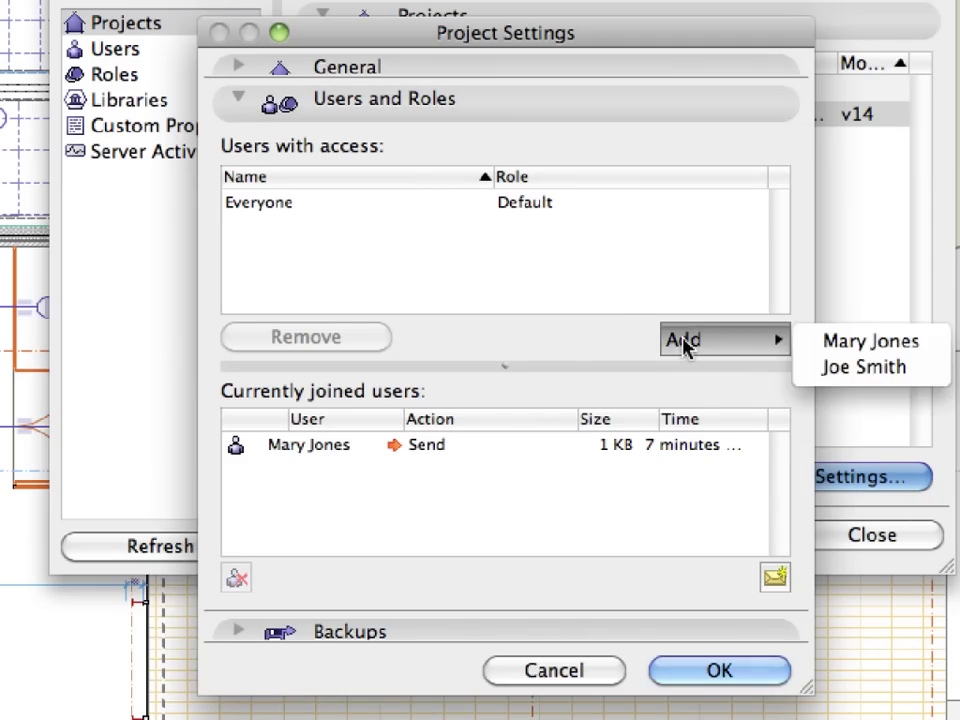
left_click(915, 372)
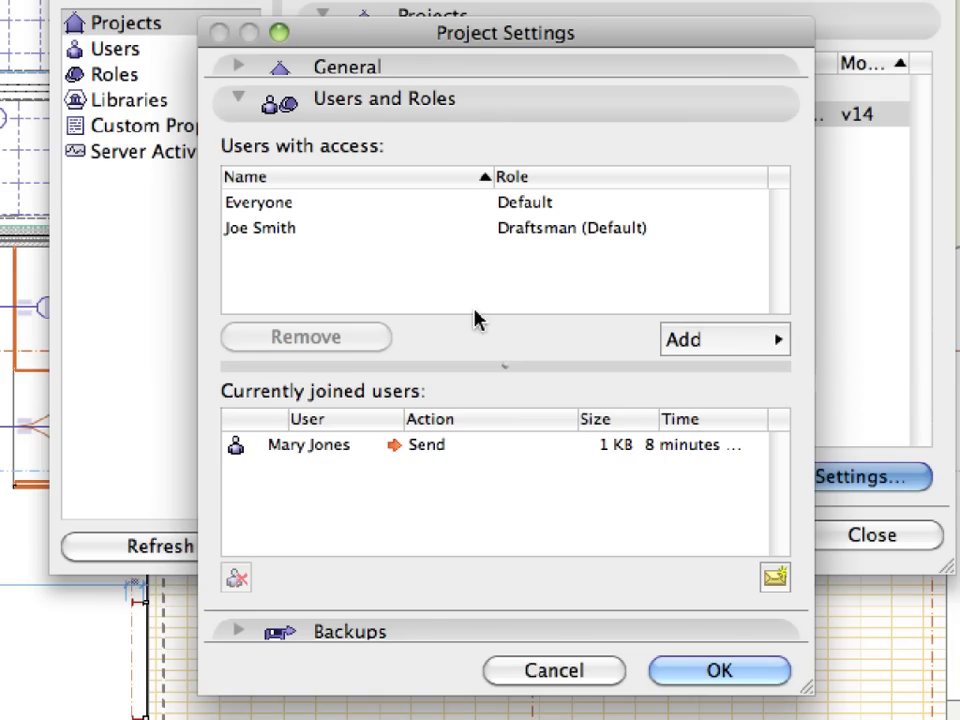
left_click(606, 229)
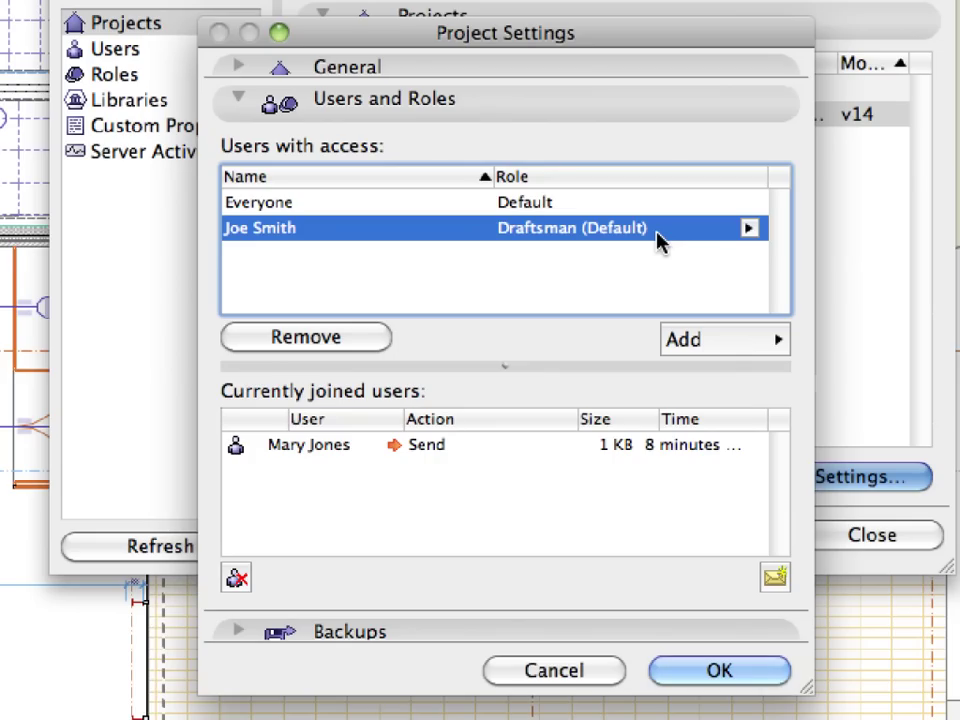
left_click(749, 232)
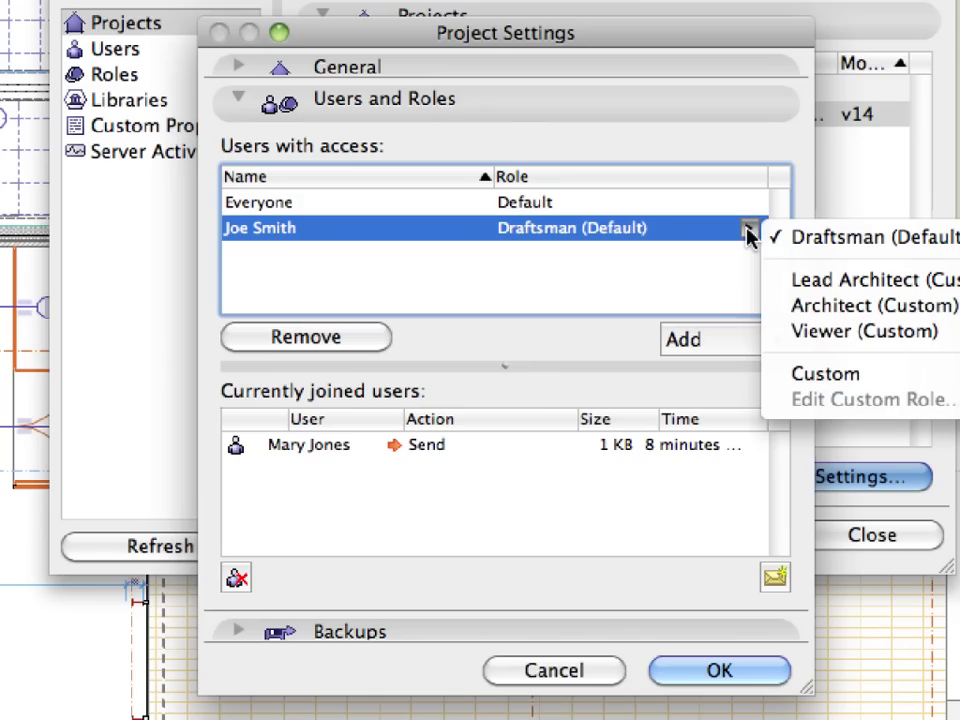
- Switch the user to Custom and revoke Delete/Modify for profiles, MEP, cities, zones, materials, markups, pen sets
left_click(777, 376)
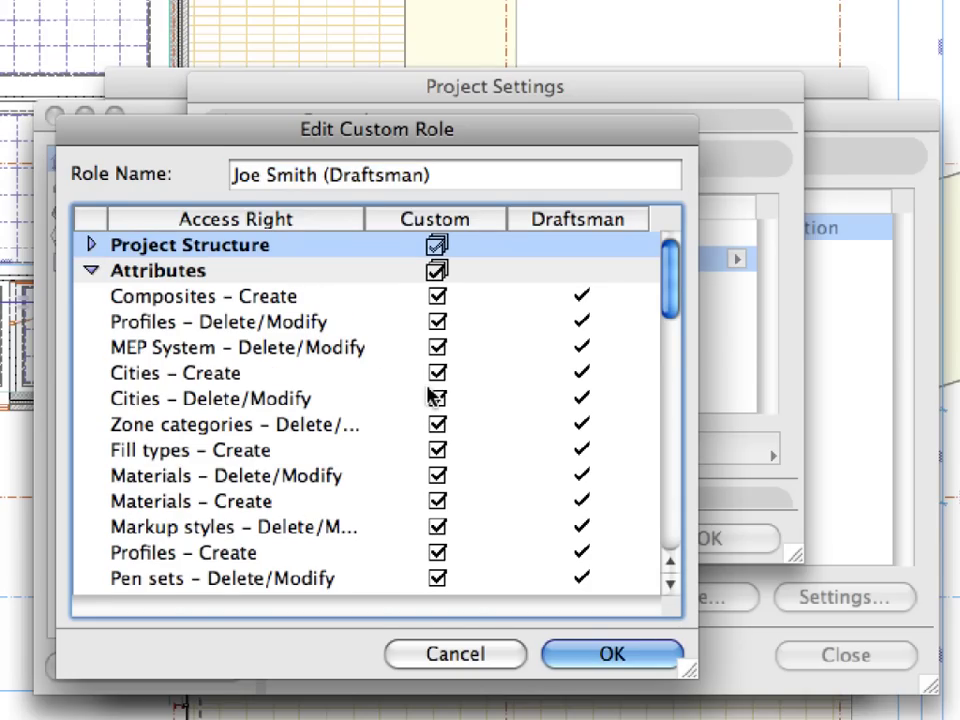
left_click(437, 322)
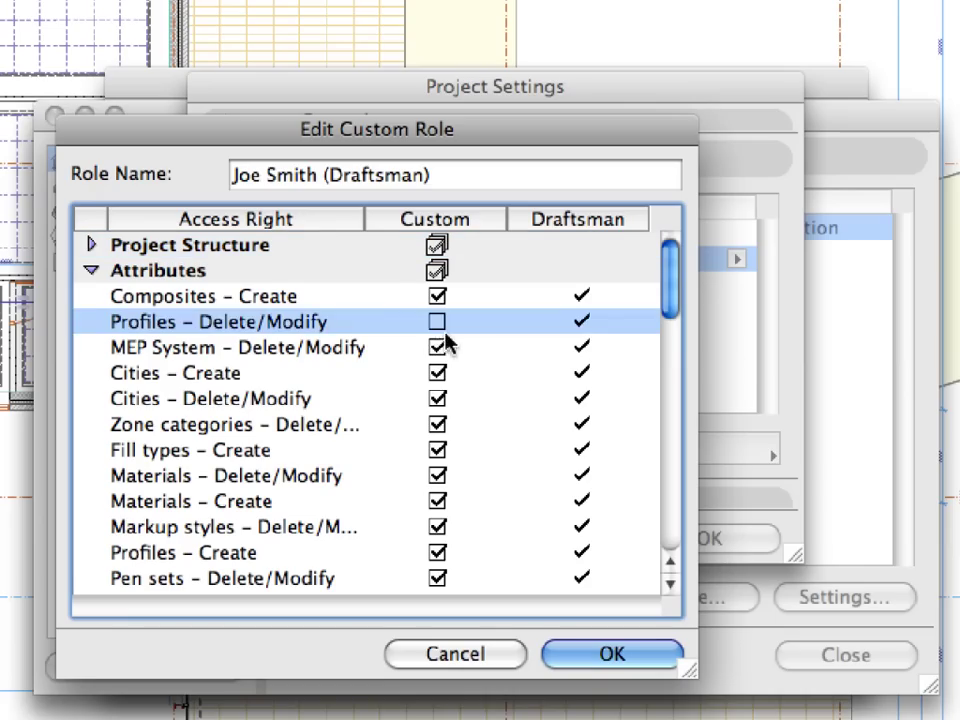
left_click(437, 347)
left_click(437, 398)
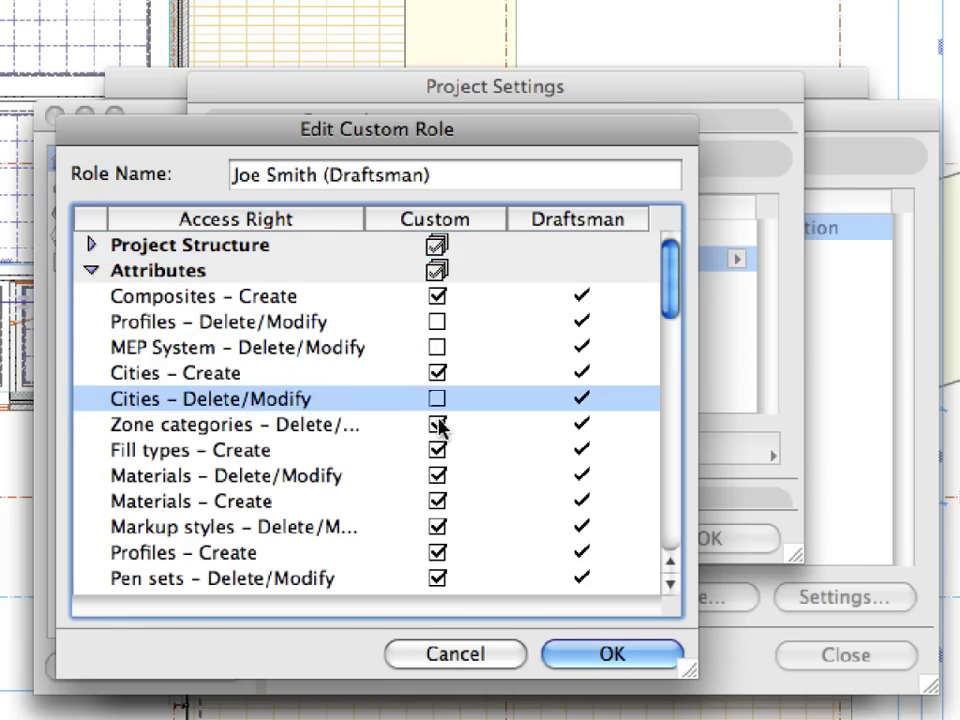
left_click(437, 424)
left_click(437, 475)
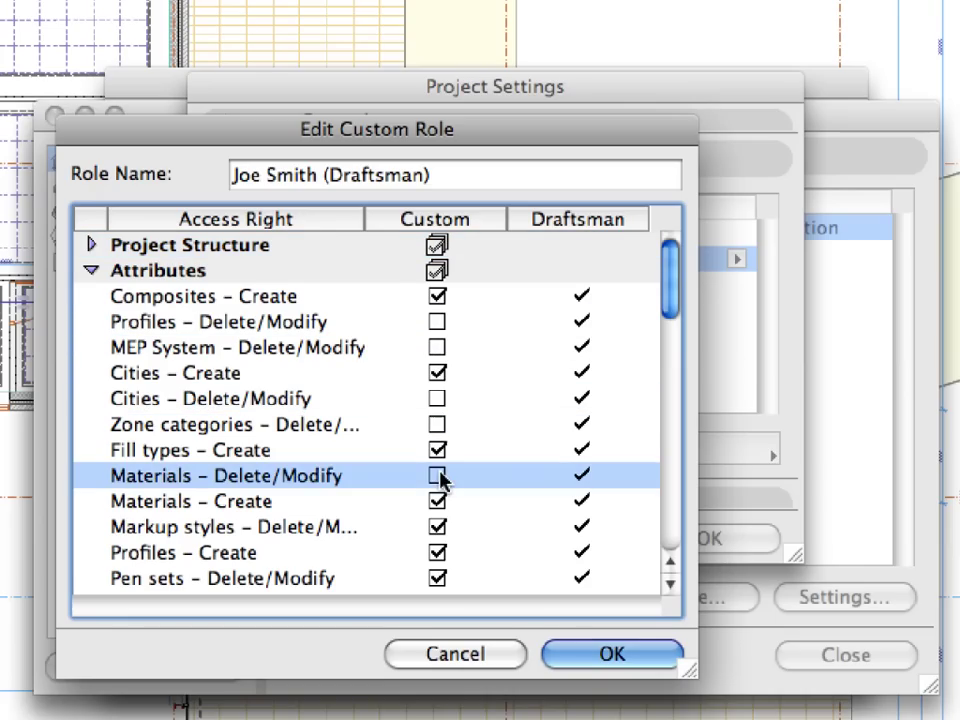
left_click(437, 527)
left_click(440, 578)
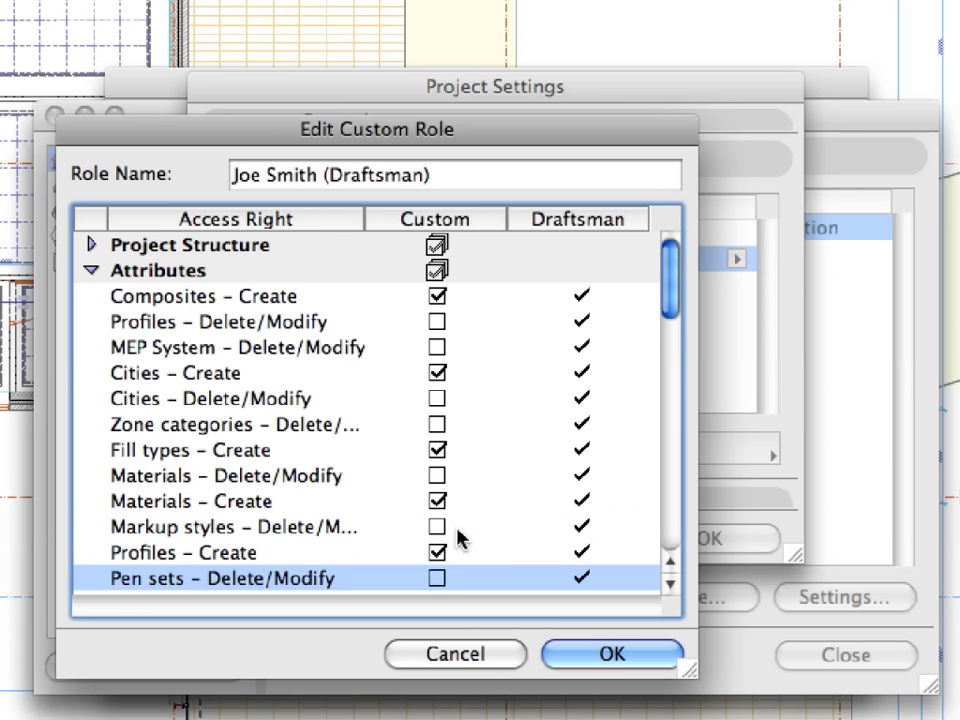
scroll(456, 450, "down", 5)
scroll(460, 453, "down", 1)
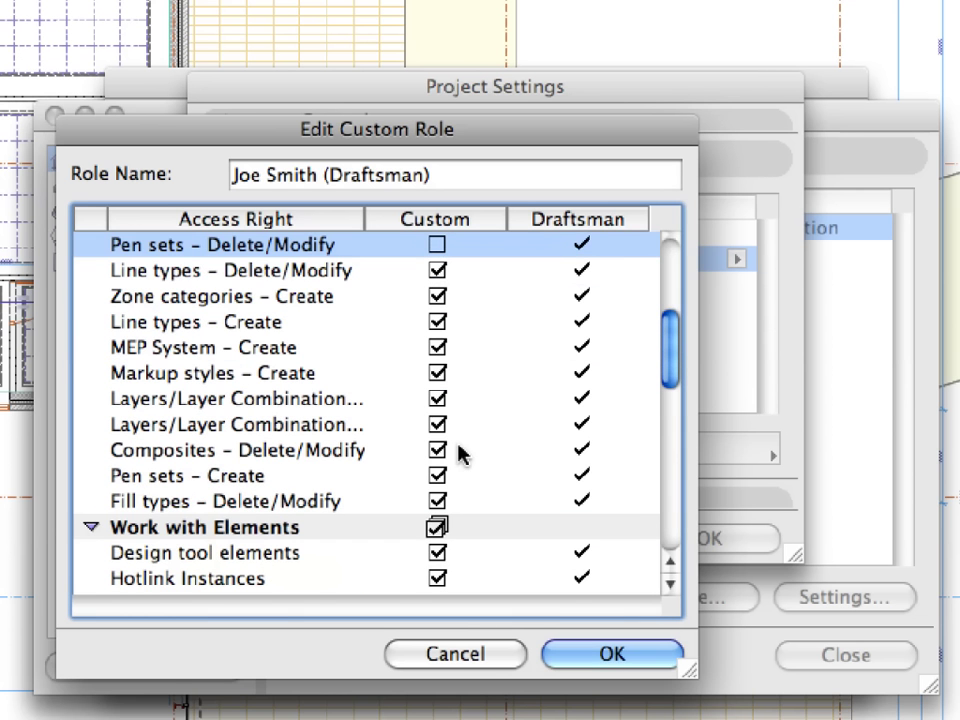
- Also revoke Delete/Modify for line types, layers, composites and fill types, then save the custom role
left_click(437, 271)
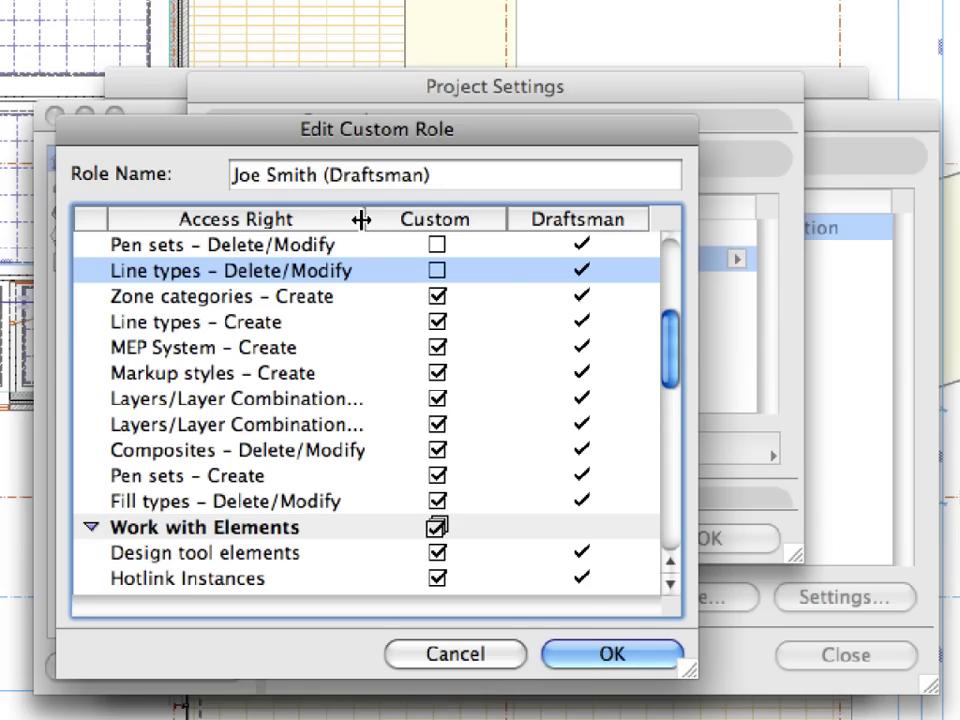
left_click_drag(360, 219, 430, 219)
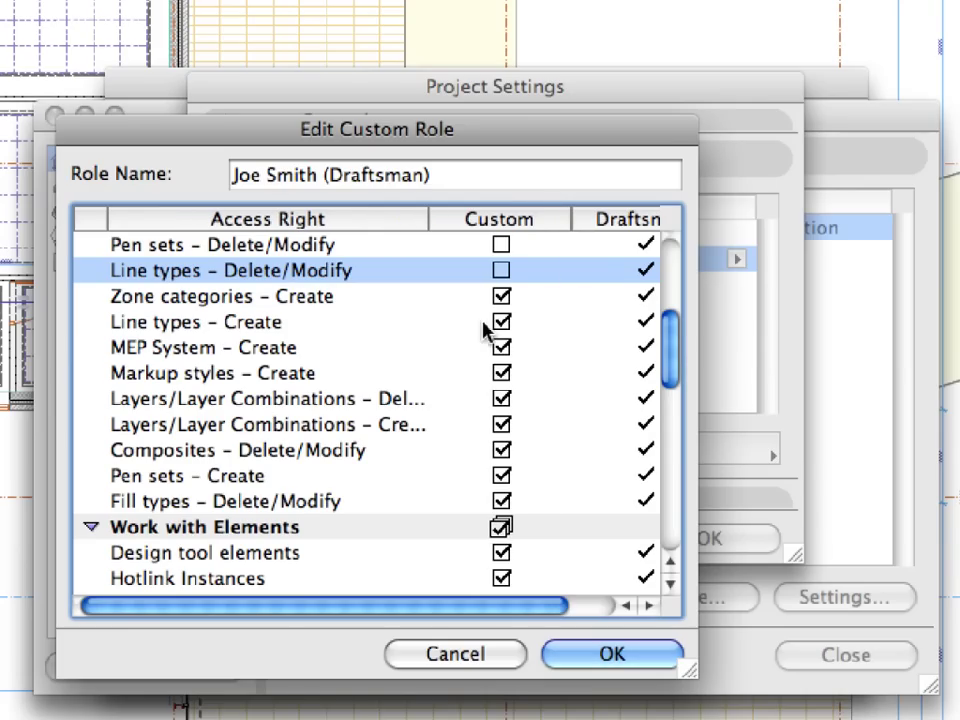
left_click(503, 399)
left_click(502, 451)
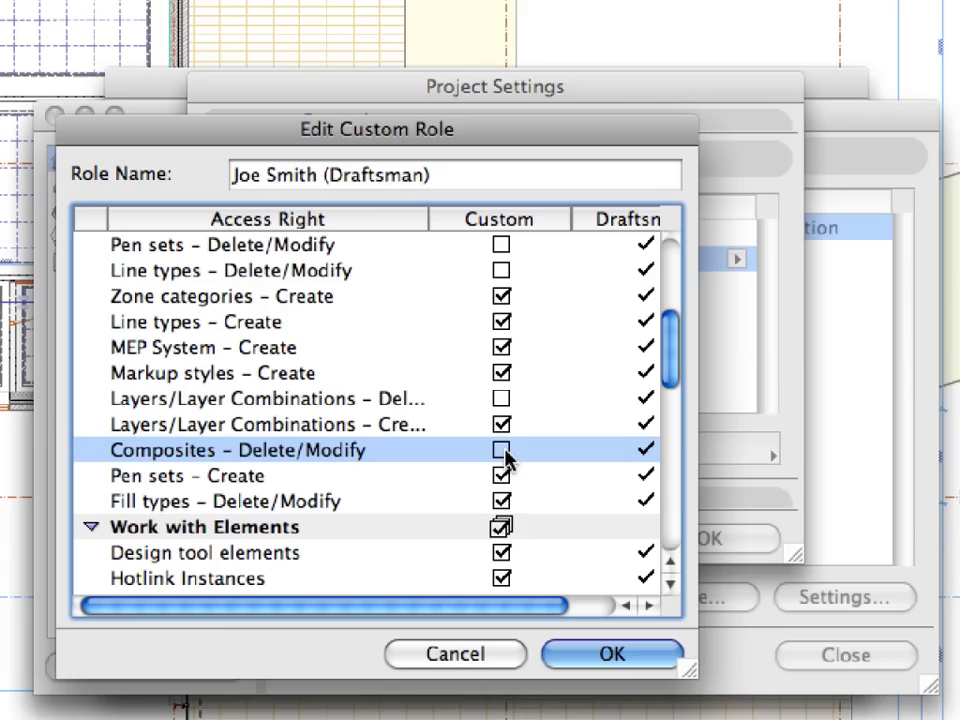
left_click(503, 501)
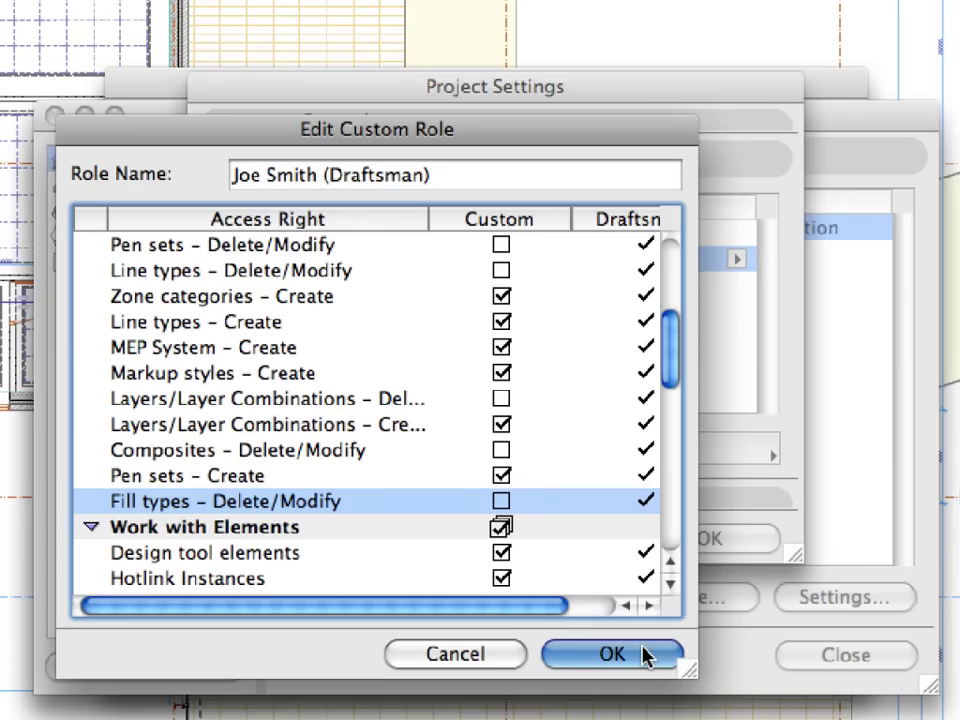
left_click(612, 654)
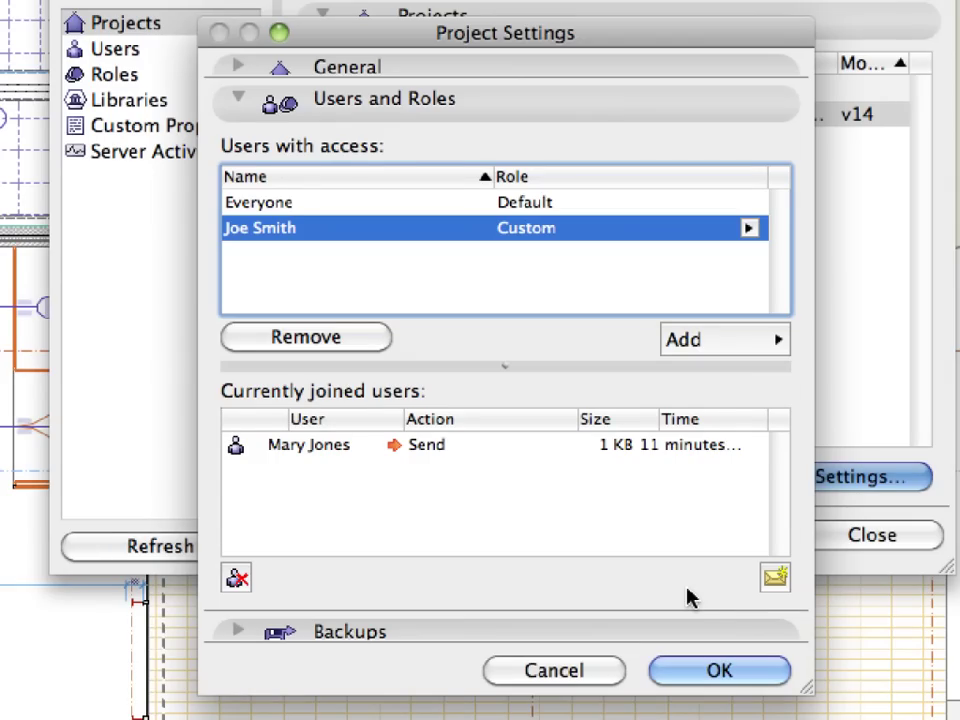
- Apply the Project Settings changes and list the server users holding Draftsman and Lead Architect roles
left_click(745, 671)
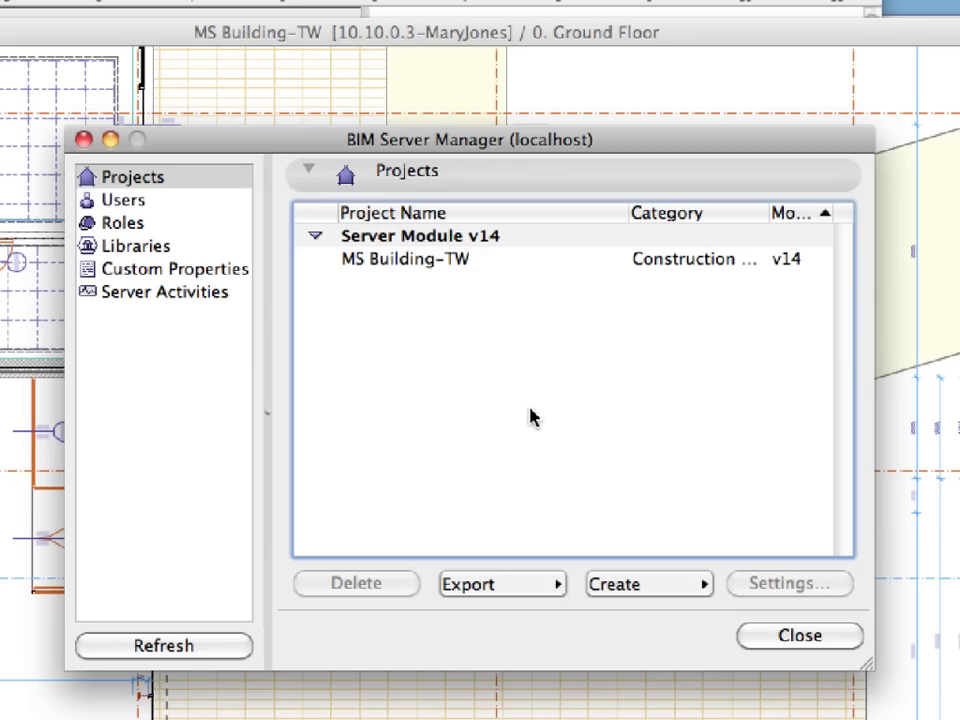
left_click(163, 213)
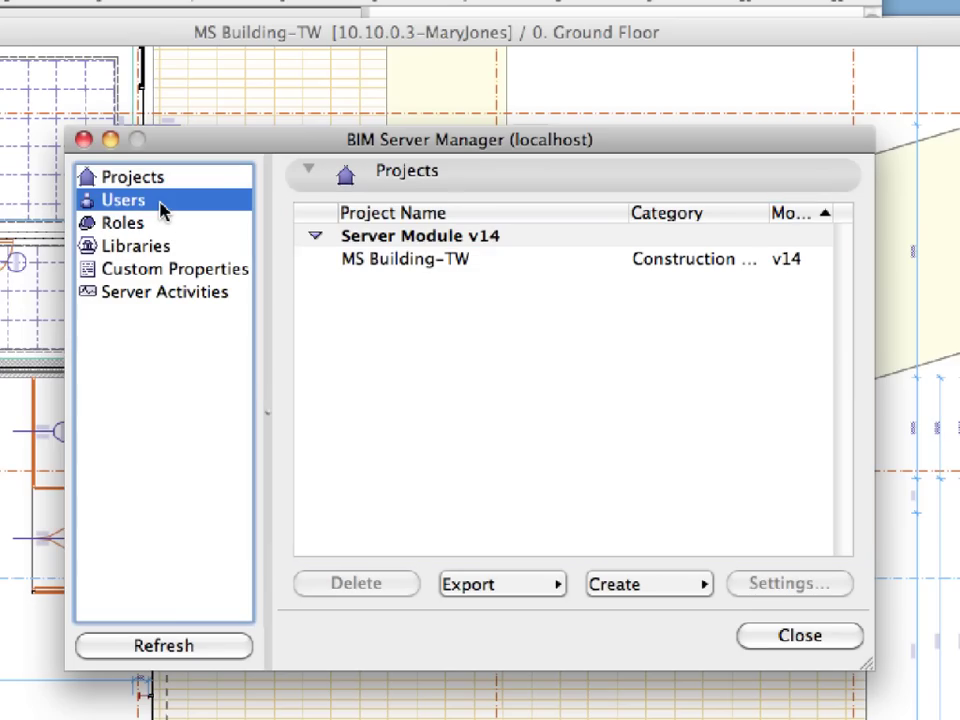
- Start a new server user named ViewOnly and enter and confirm its password
left_click(666, 588)
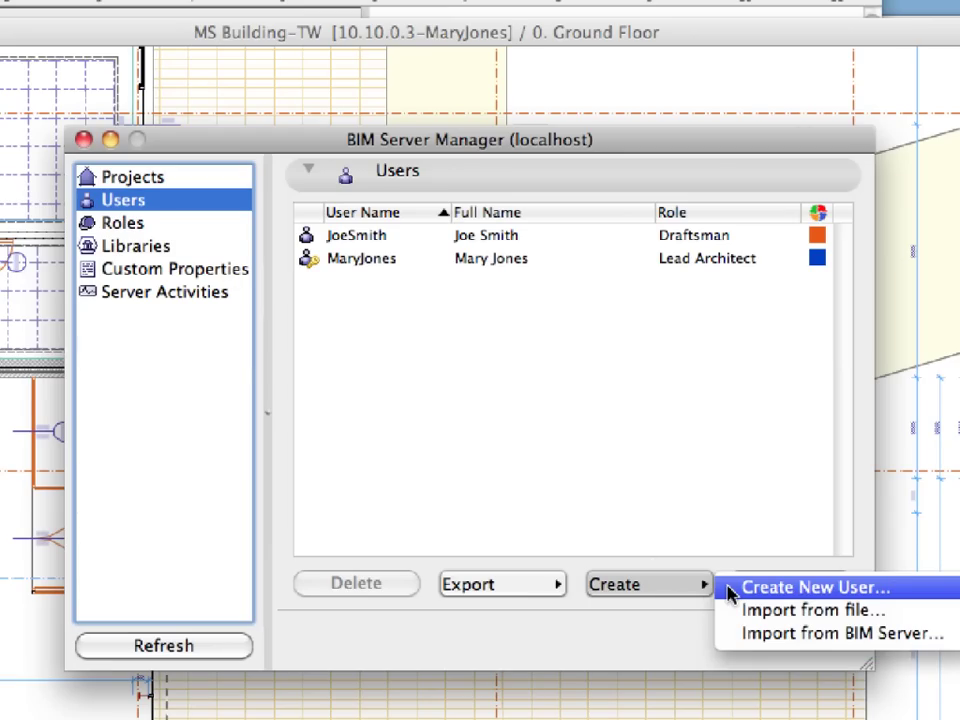
left_click(810, 587)
type("V")
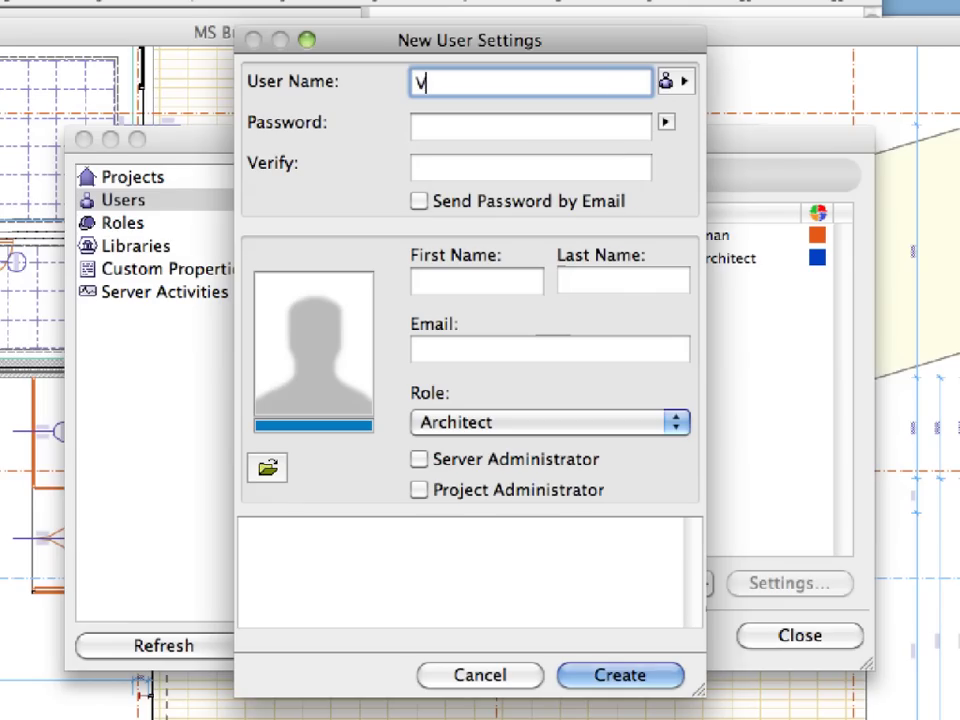
type("iewOnly")
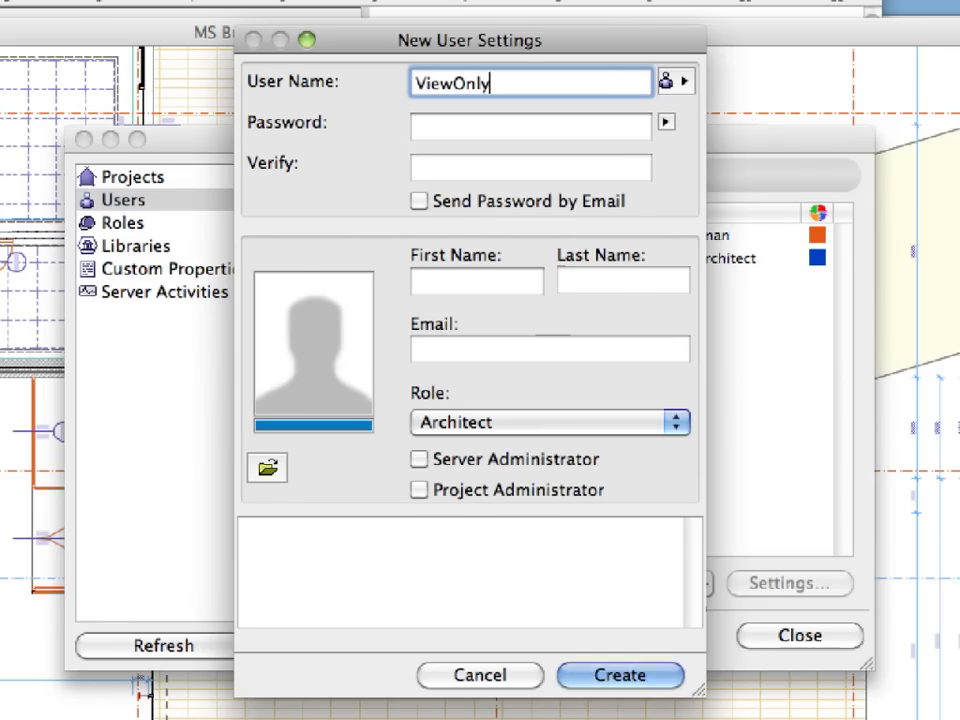
key("Tab")
type("ViewOnly1")
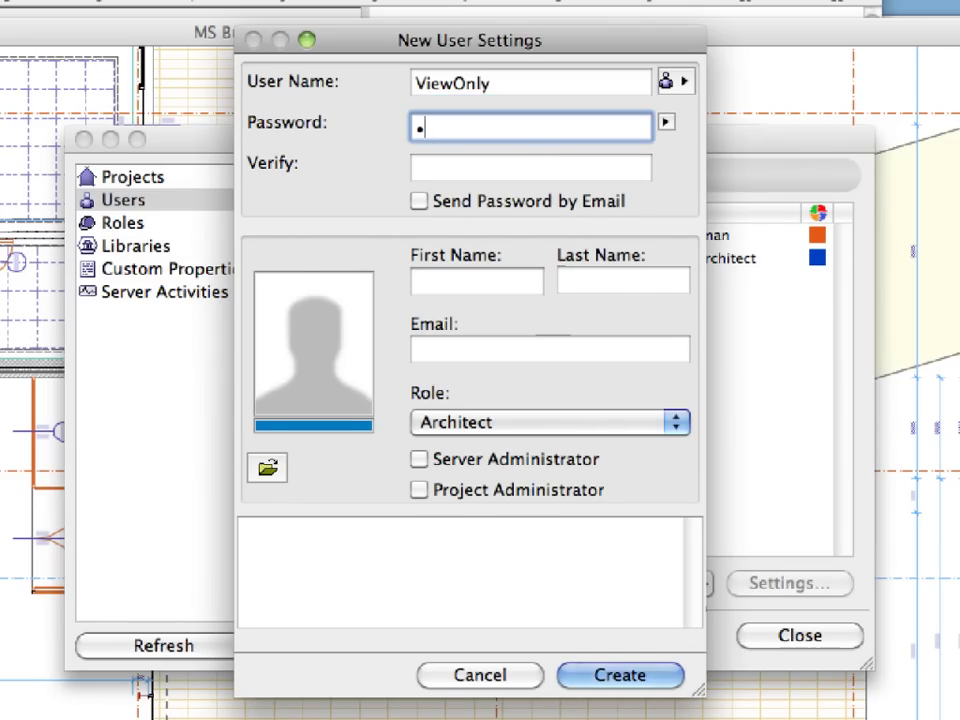
type("2")
left_click(544, 165)
type("ViewOnly12")
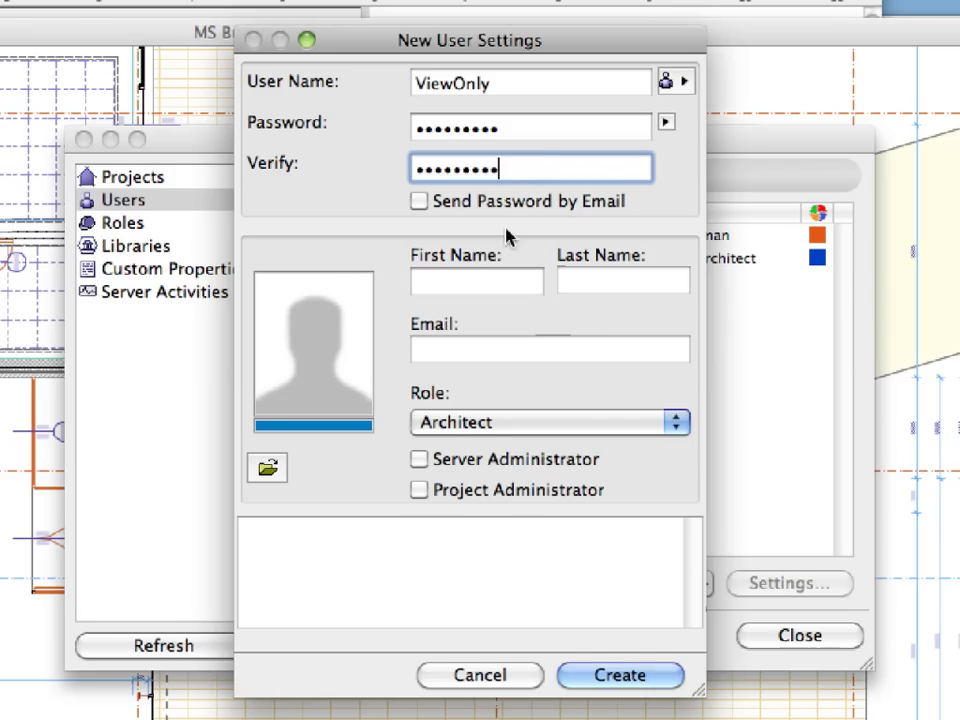
- Fill in the user's first name, last name and e-mail, assign the Viewer role, and create it
left_click(486, 284)
type("View")
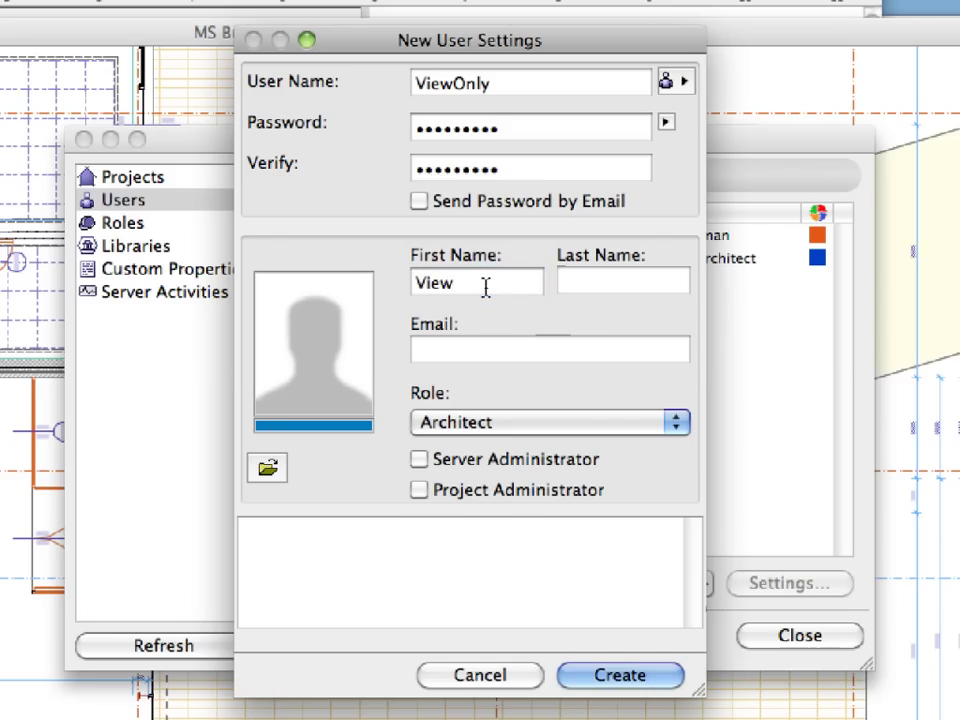
key("Tab")
type("Only")
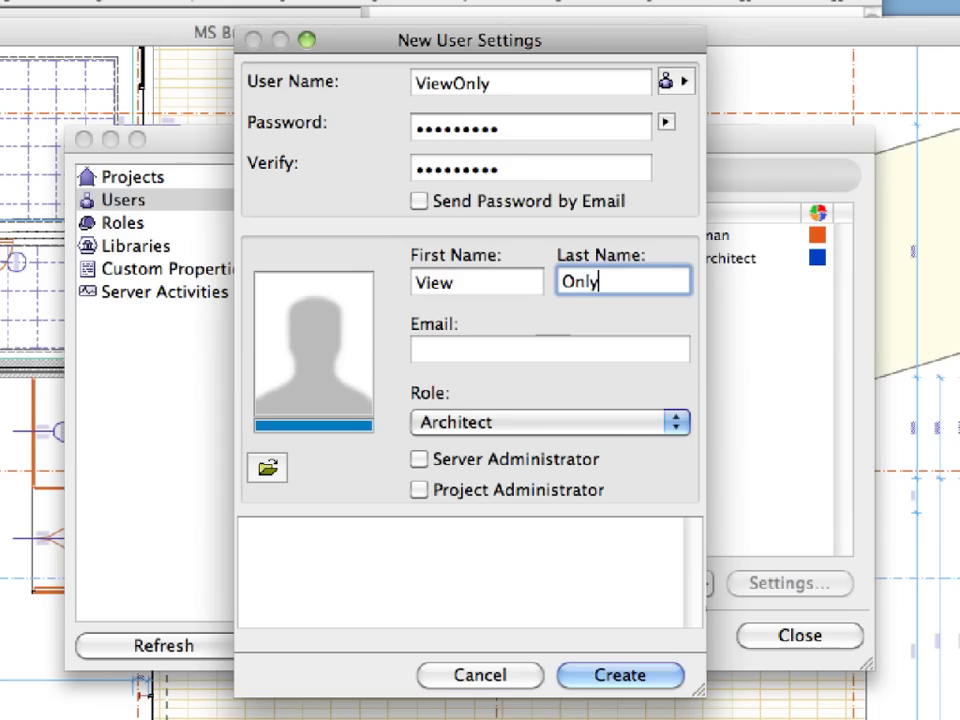
key("Tab")
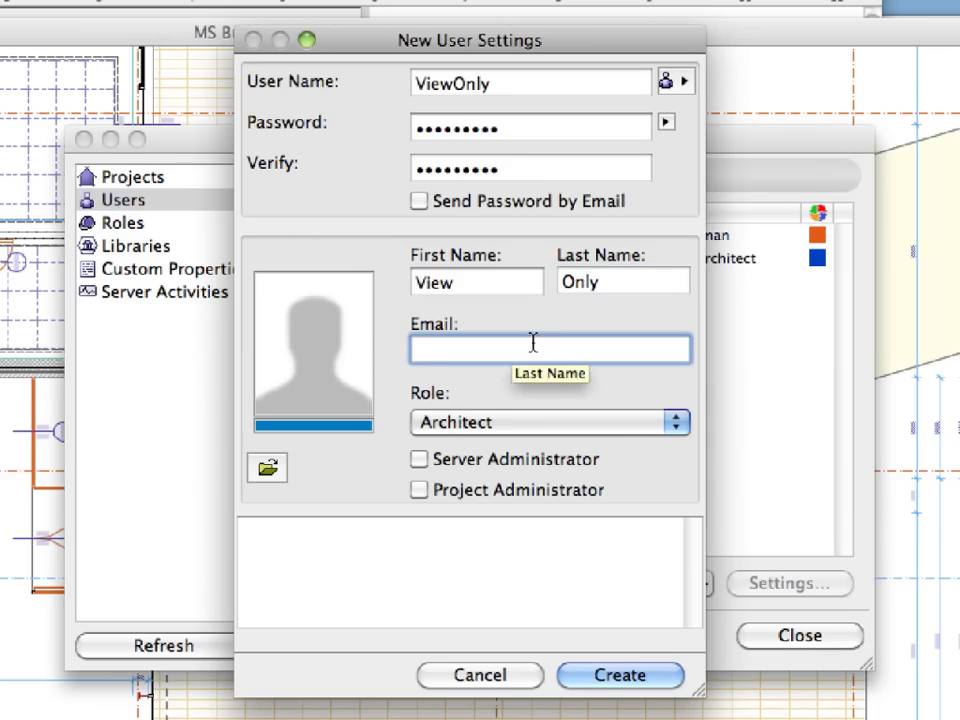
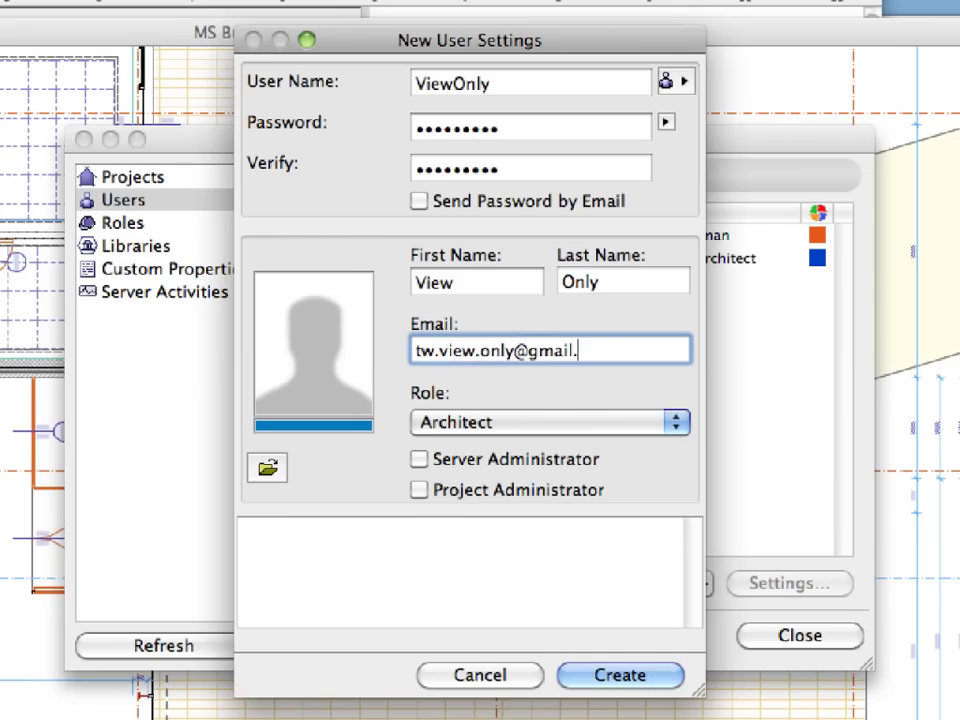
left_click(592, 422)
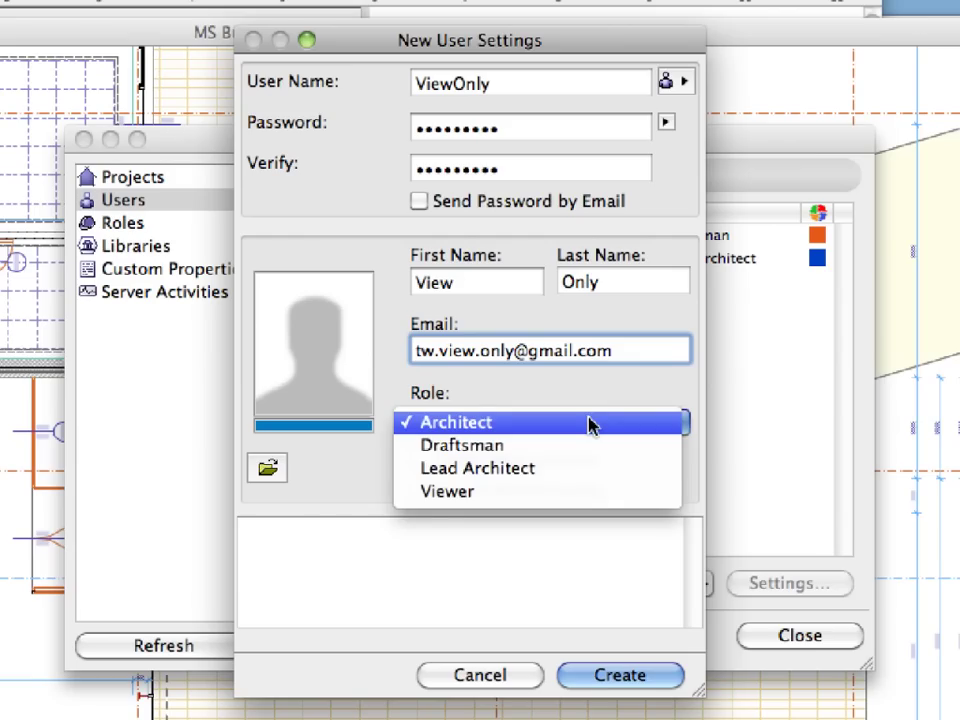
left_click(591, 497)
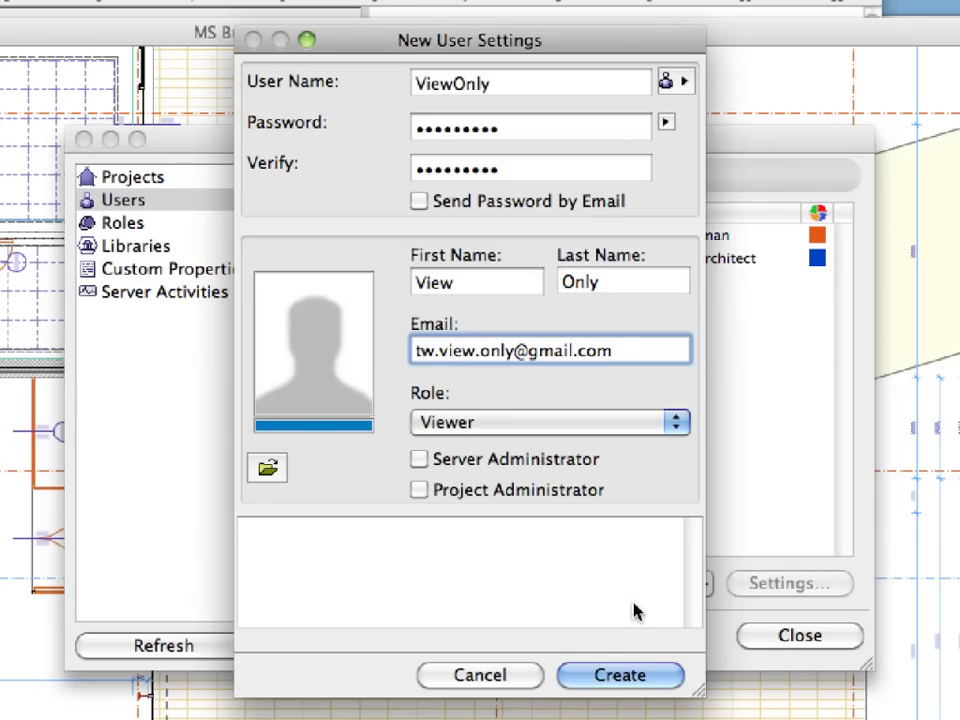
left_click(654, 676)
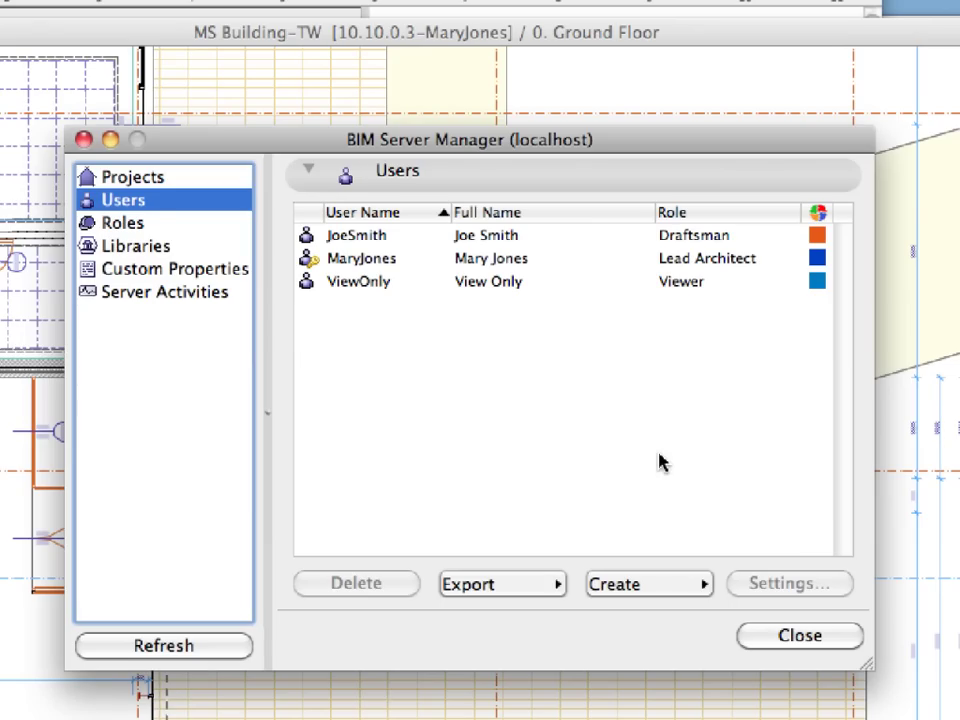
- Import users from Users.BIMUsers in the Chapter 01-05 folder, showing three users to import
left_click(565, 358)
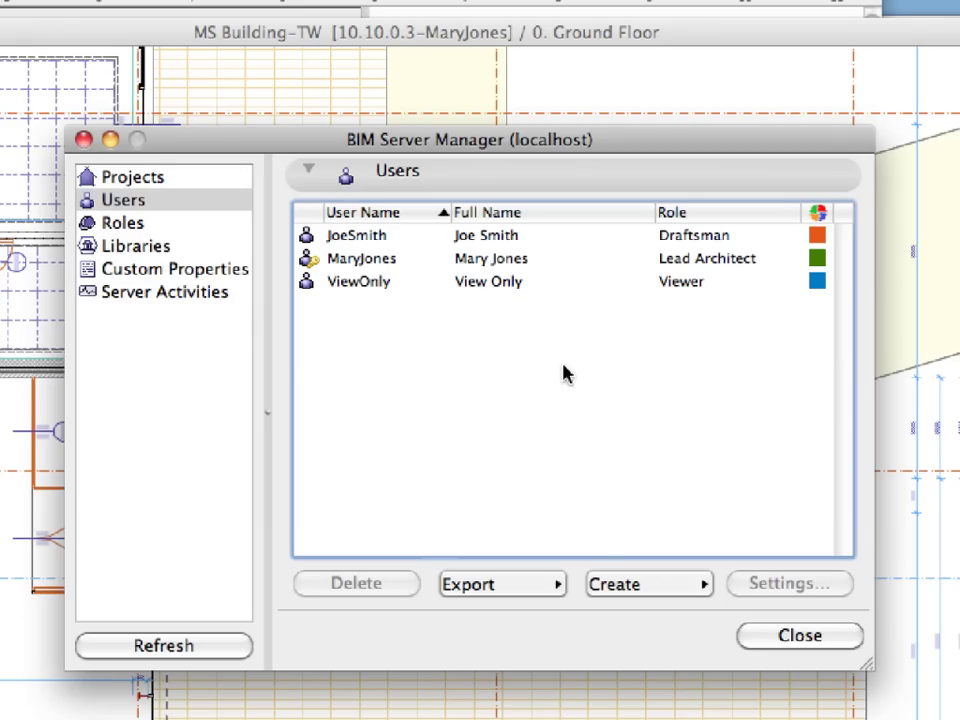
left_click(634, 590)
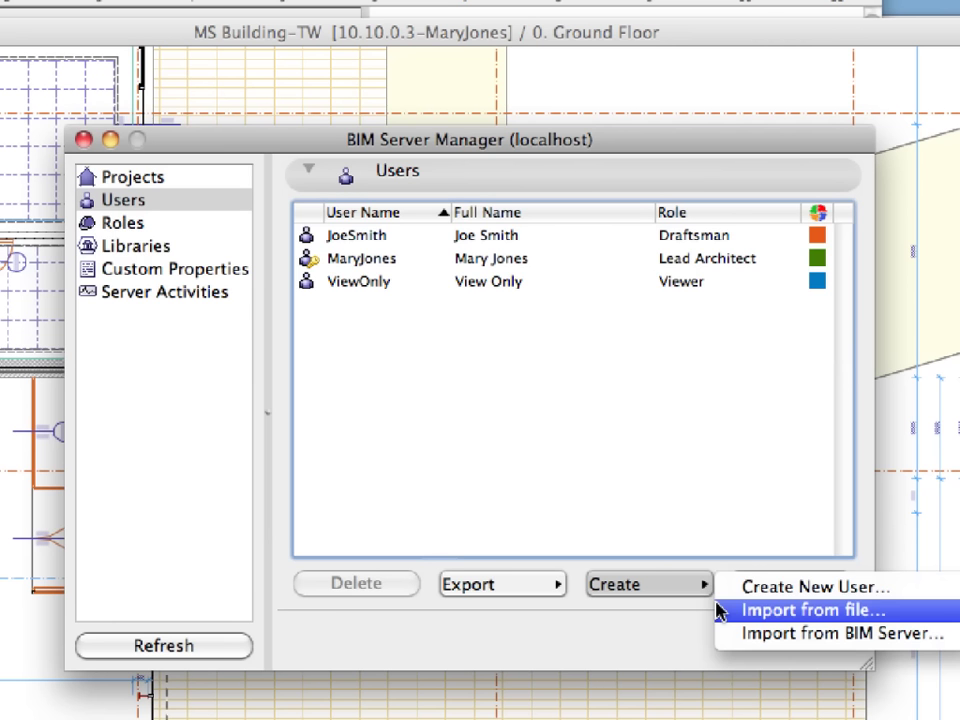
left_click(720, 610)
left_click(533, 146)
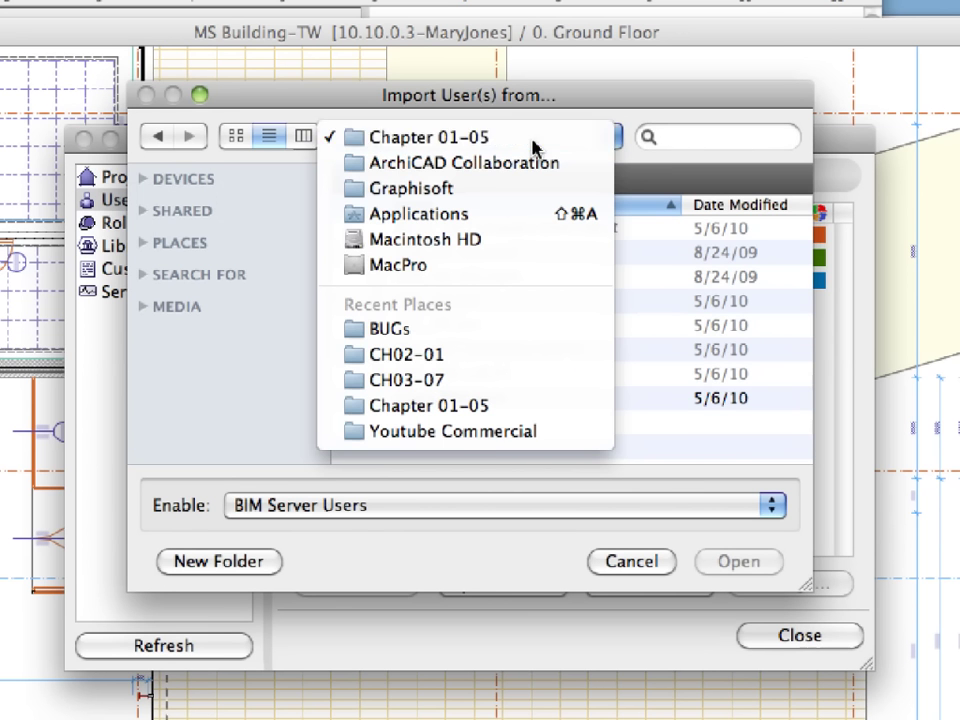
left_click(531, 143)
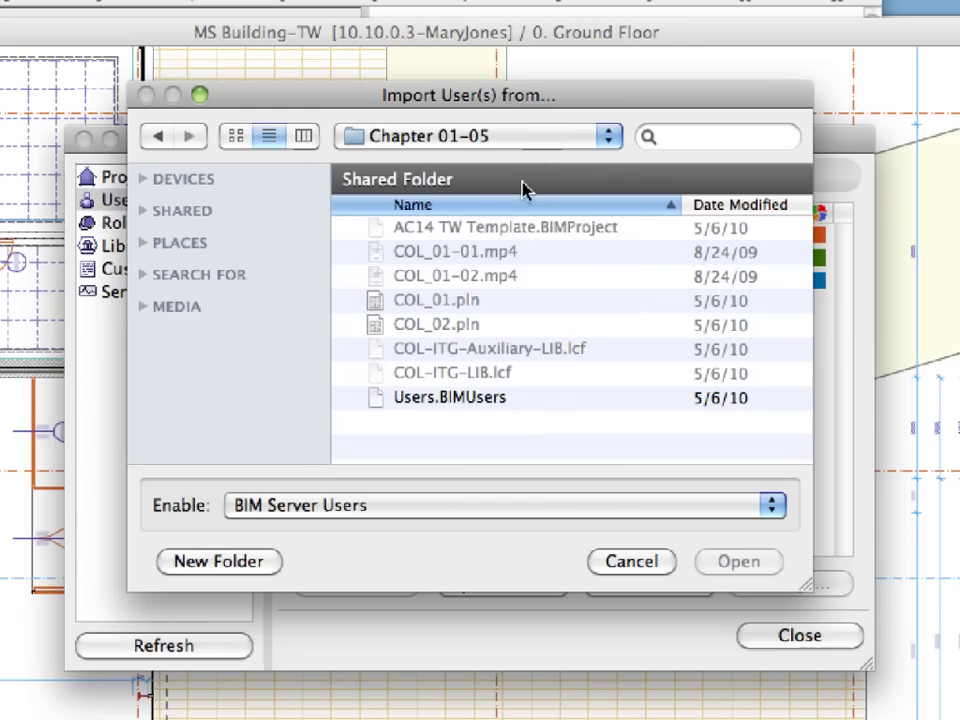
left_click(521, 406)
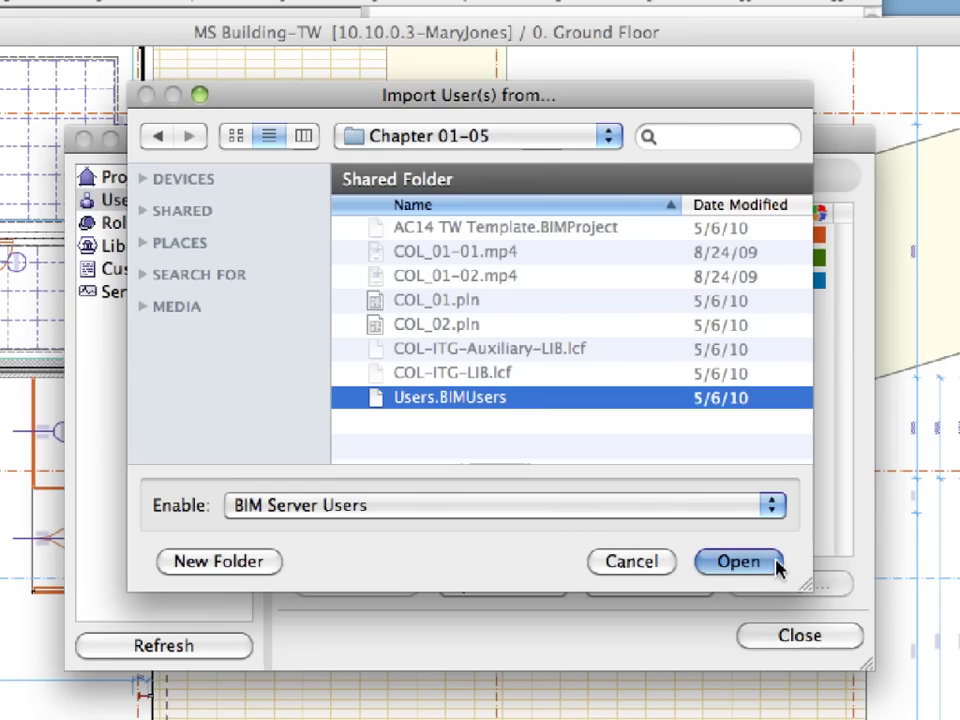
left_click(776, 565)
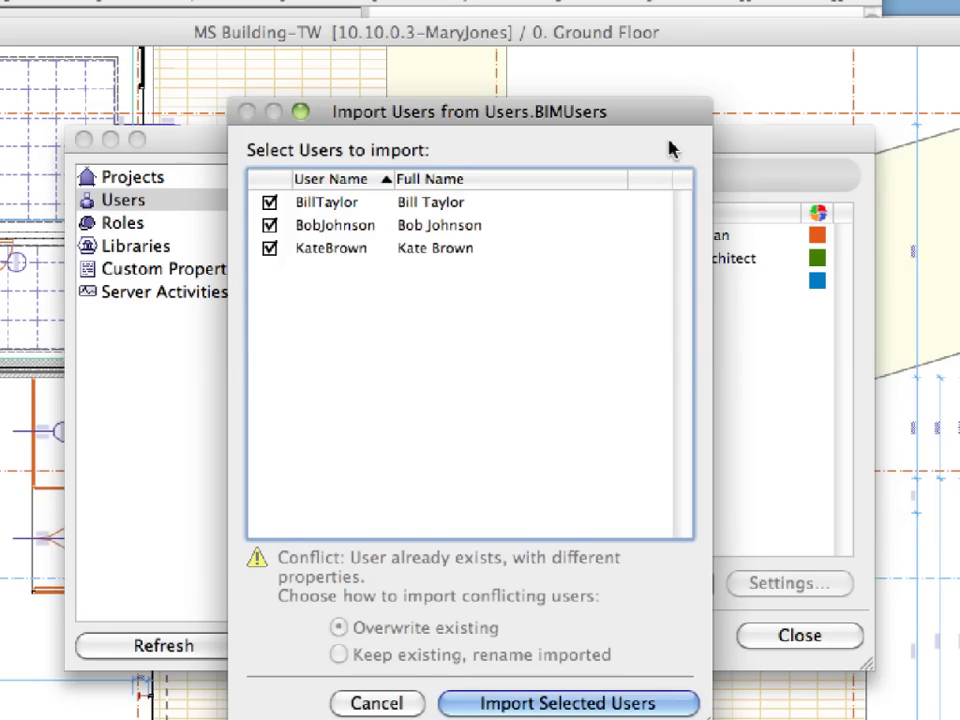
- Import only the first user, keeping the existing role so the newcomer gets Draftsman (1)
left_click_drag(636, 129, 643, 86)
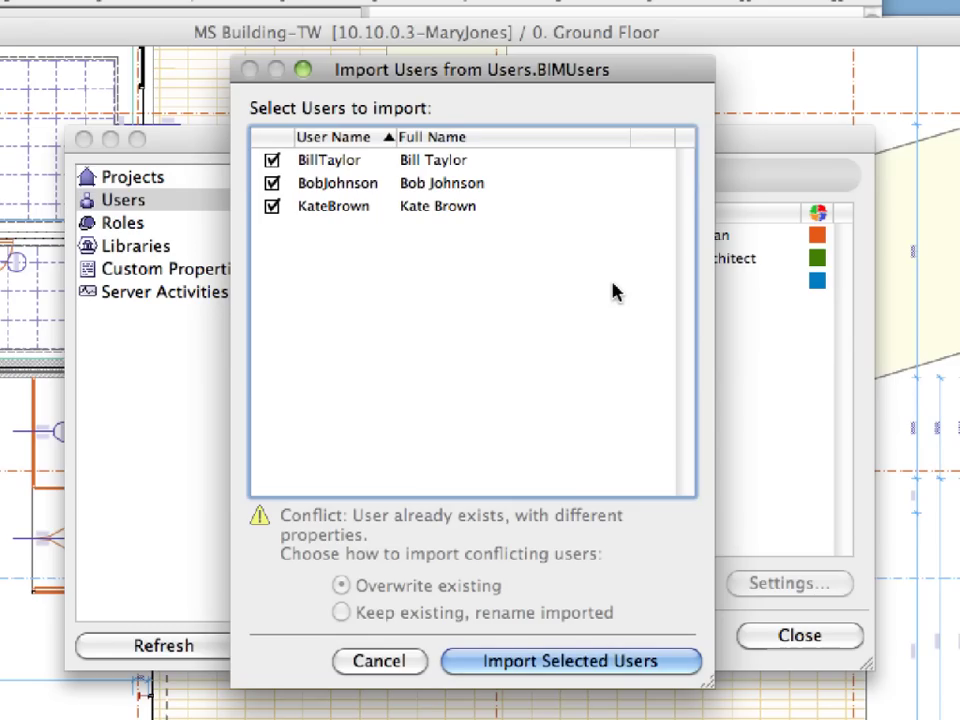
left_click(272, 183)
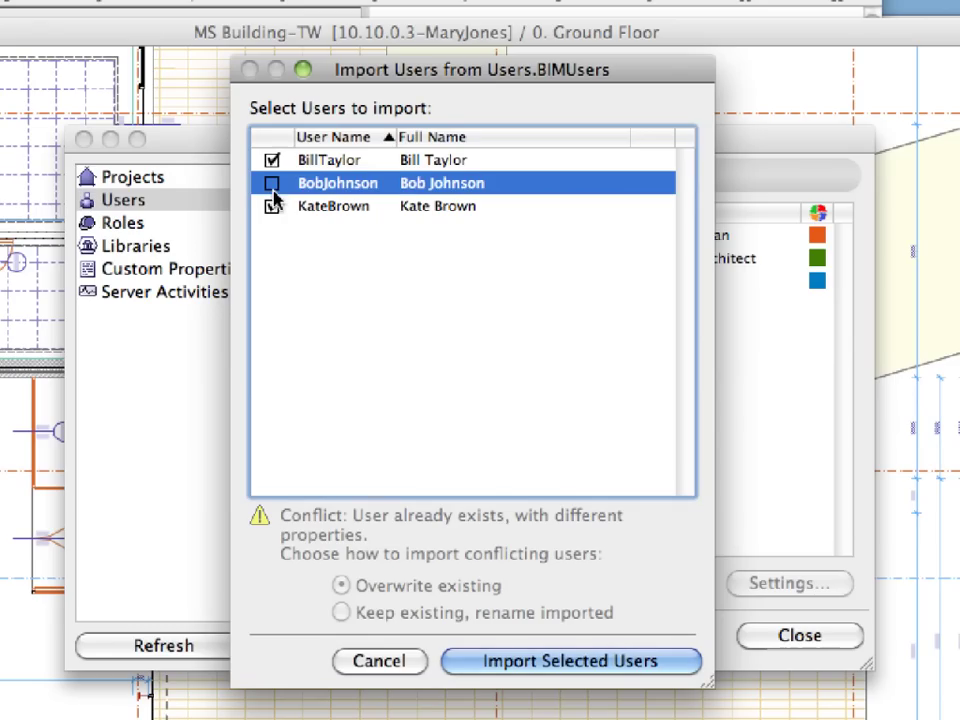
left_click(272, 206)
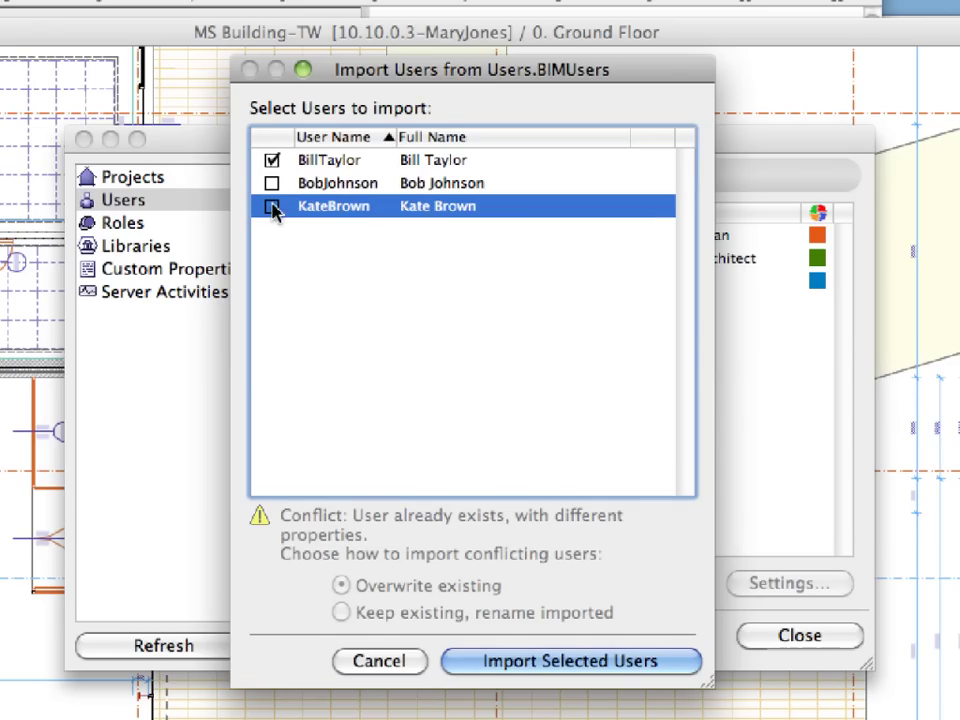
left_click(465, 330)
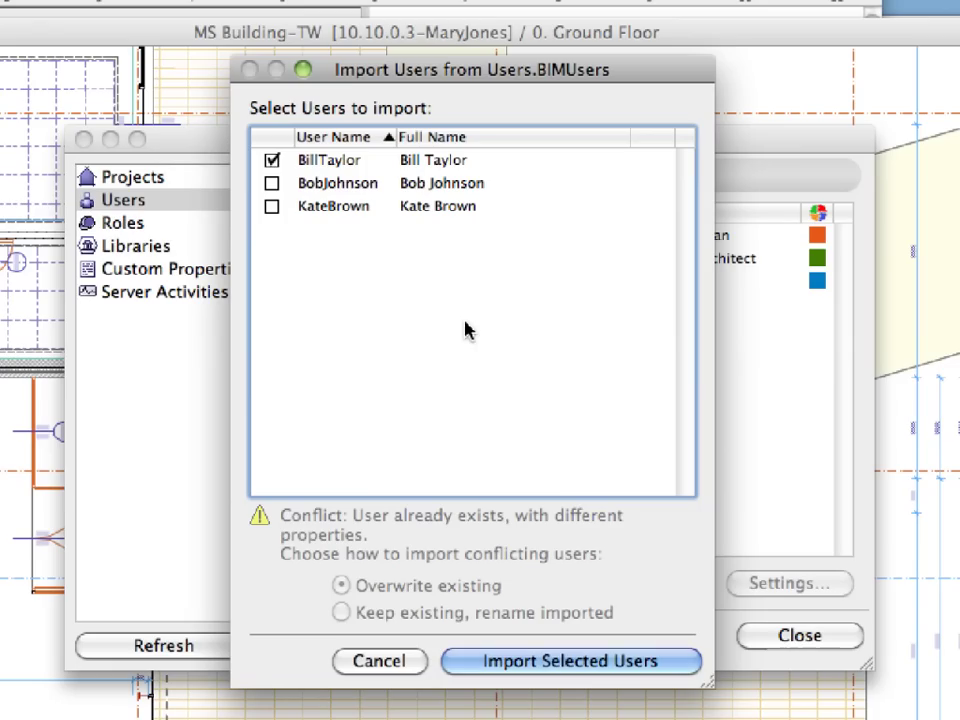
left_click(668, 662)
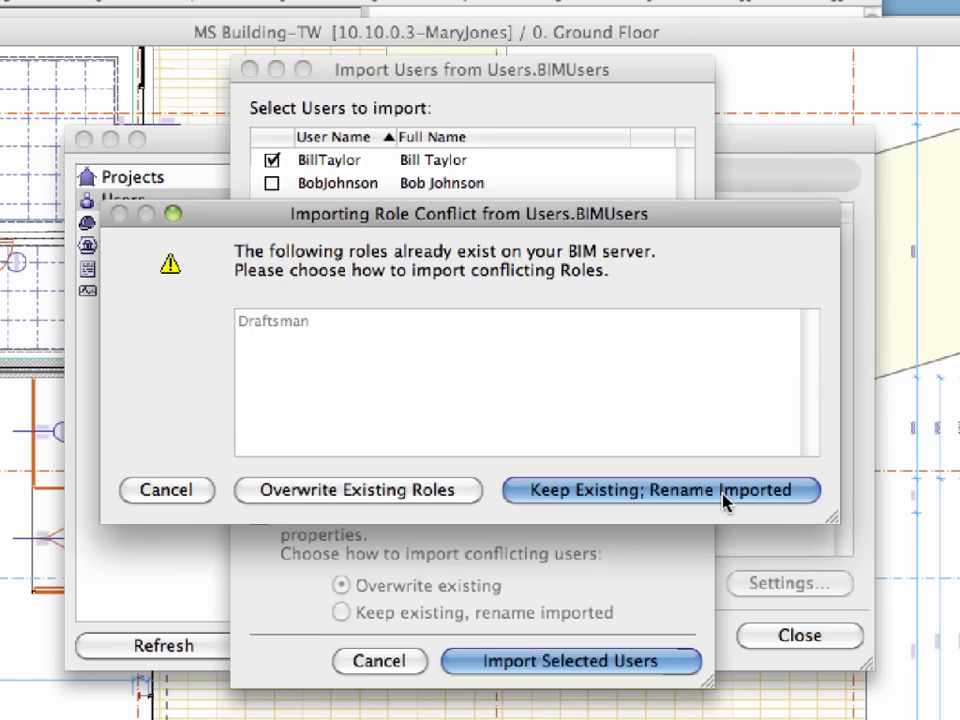
left_click(724, 497)
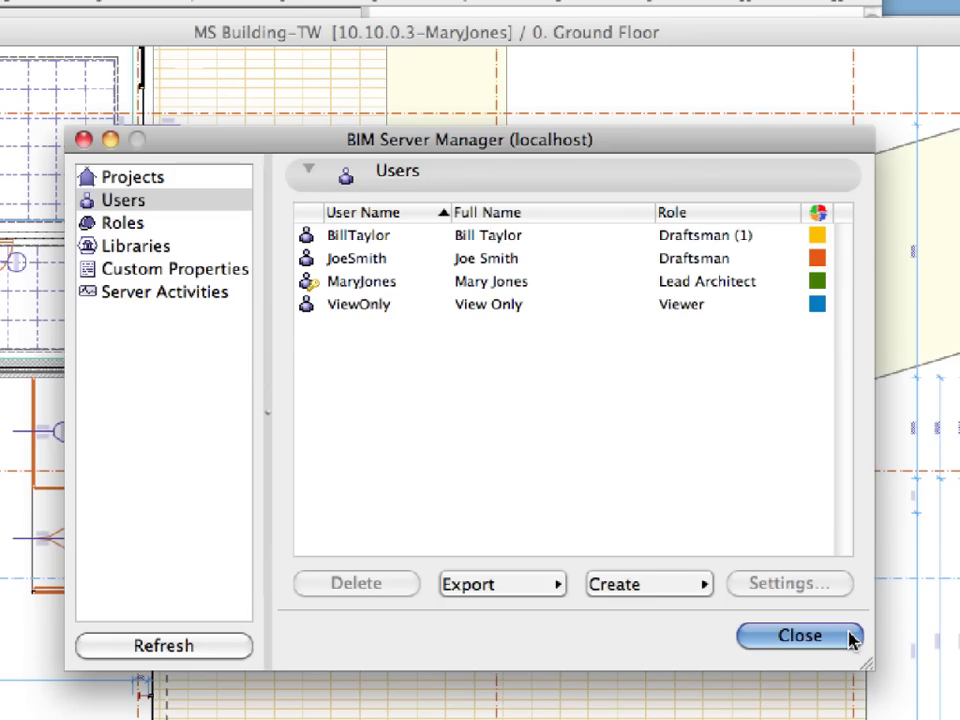
- Close BIM Server Manager and the Control Center, then bring up File > Open recent projects
left_click(800, 636)
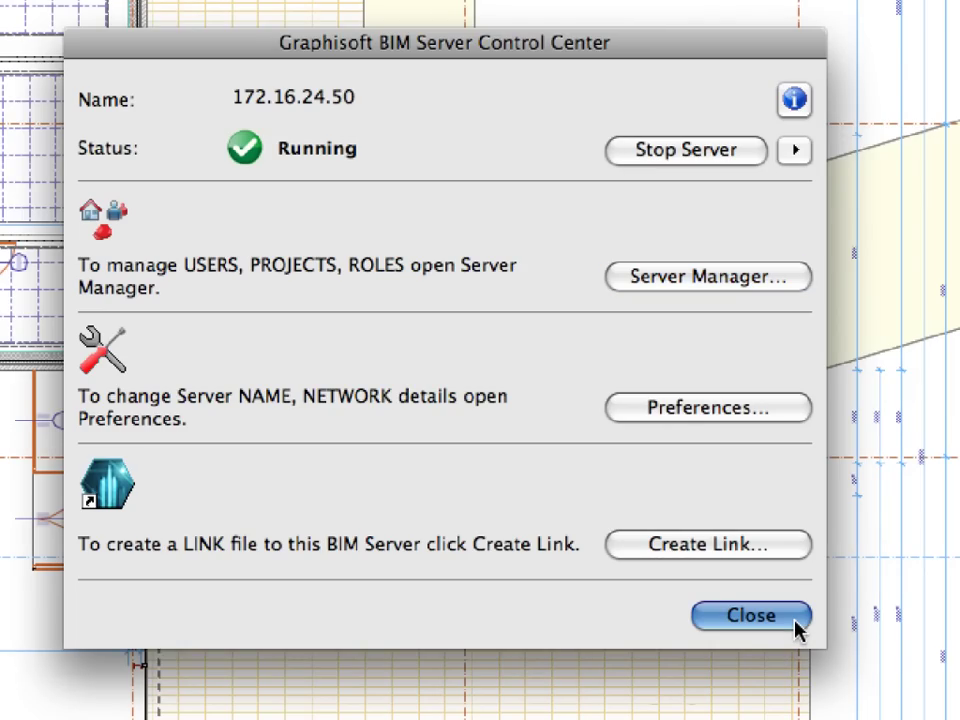
left_click(797, 625)
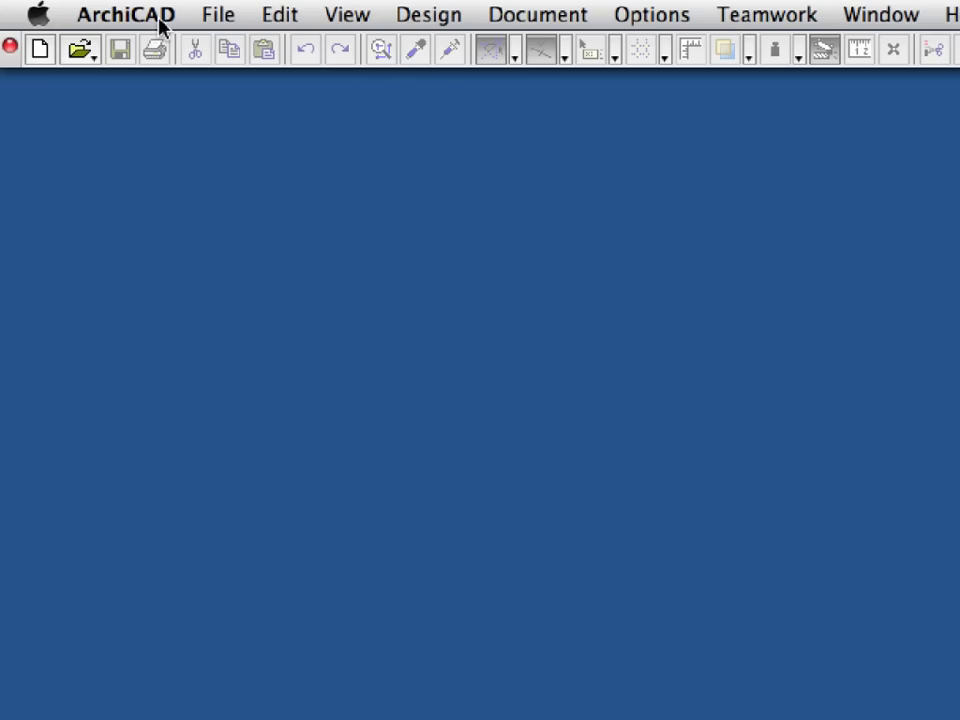
left_click(206, 22)
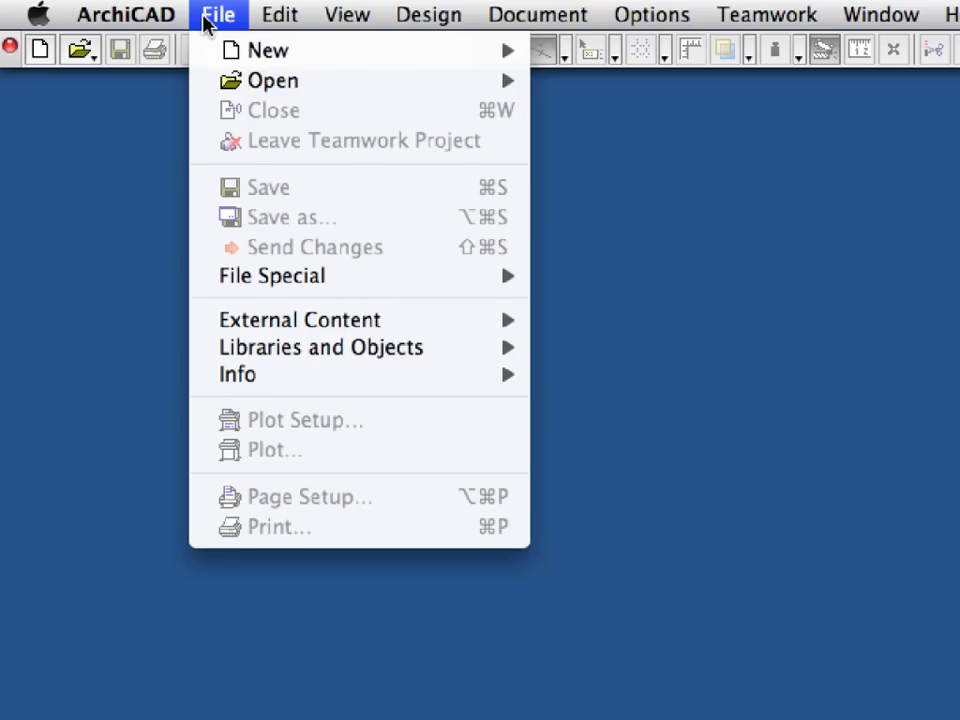
mouse_move(231, 79)
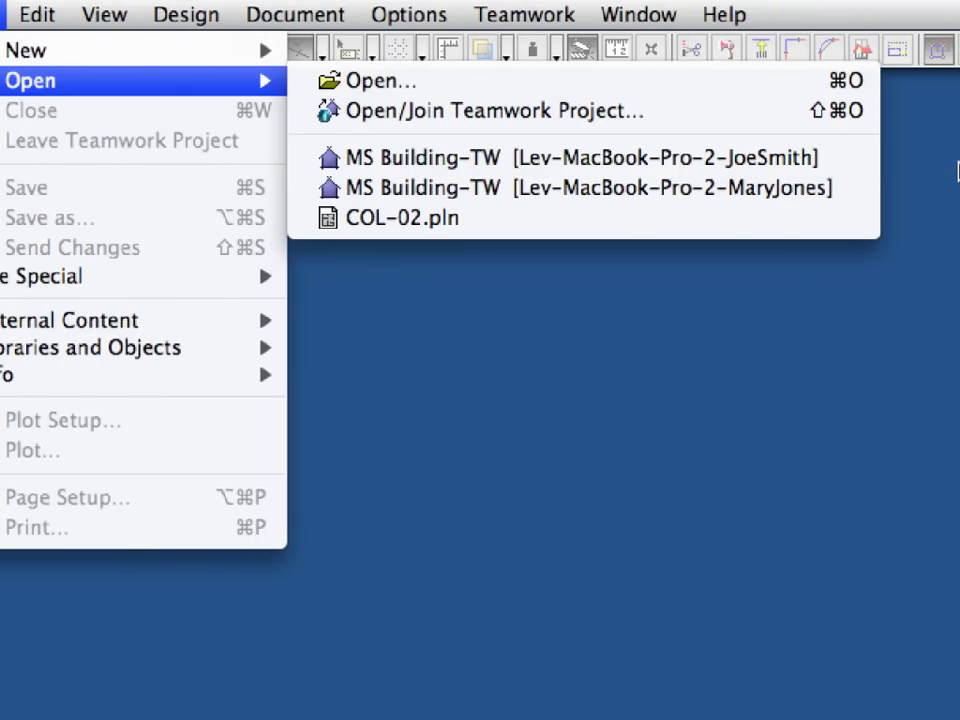
- Open the draftsman's MS Building-TW copy, then reserve, release and cancel the Brick - Stack Bond fill
left_click(854, 163)
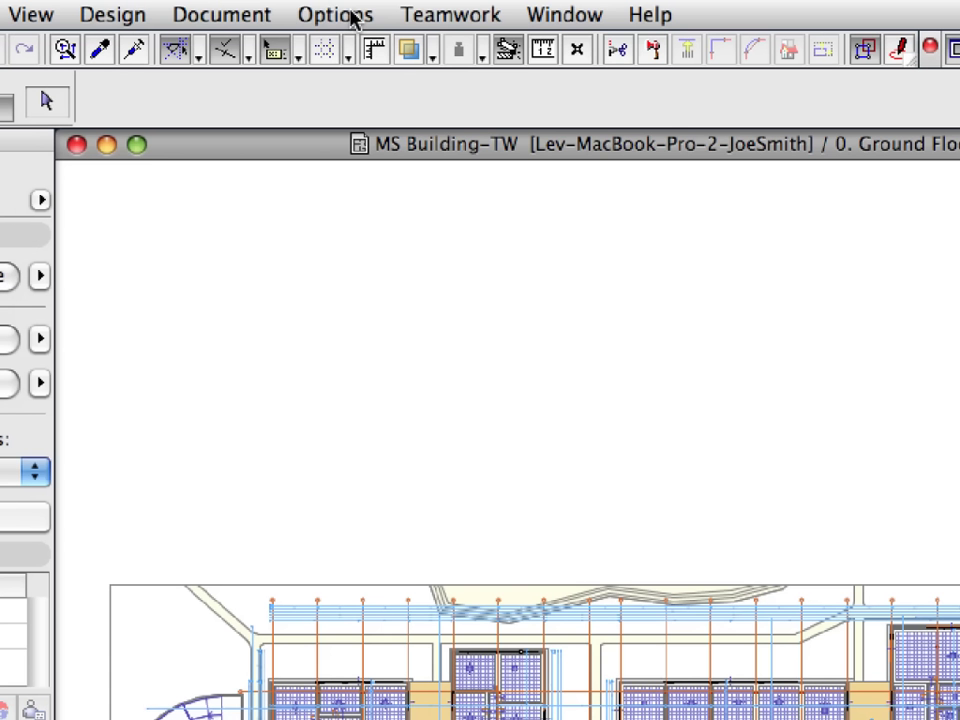
left_click(354, 20)
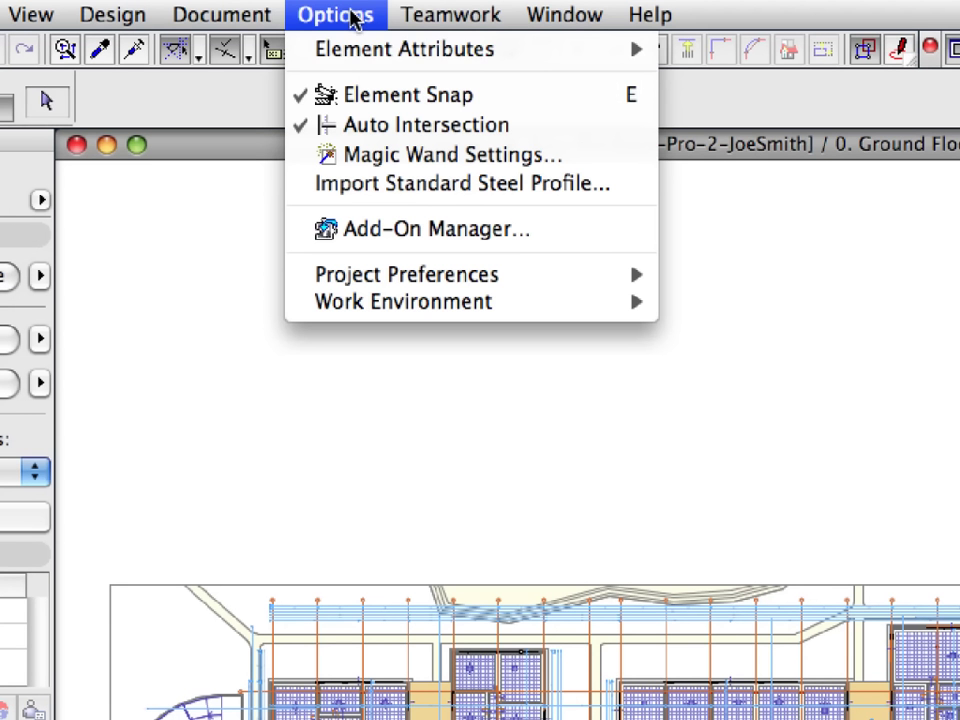
mouse_move(356, 48)
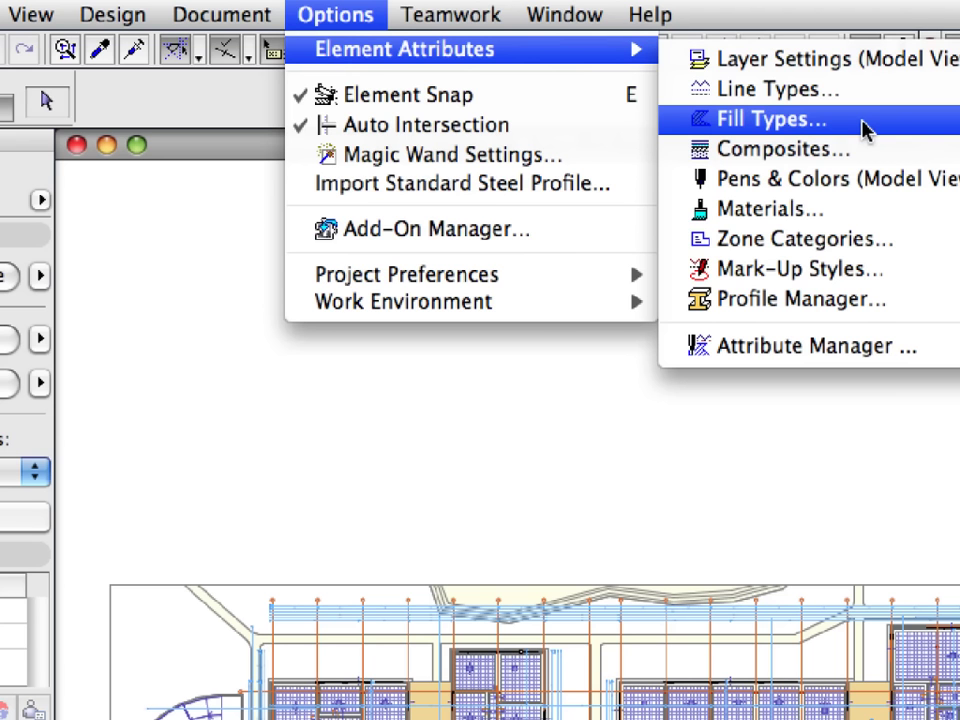
left_click(866, 121)
left_click(527, 96)
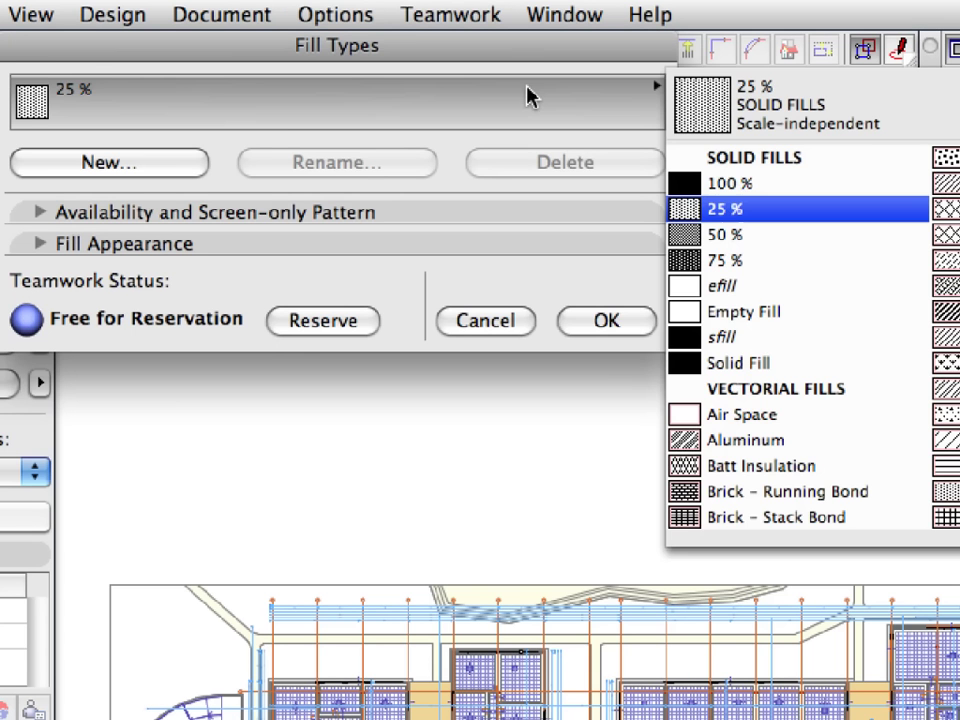
left_click(848, 518)
left_click(444, 245)
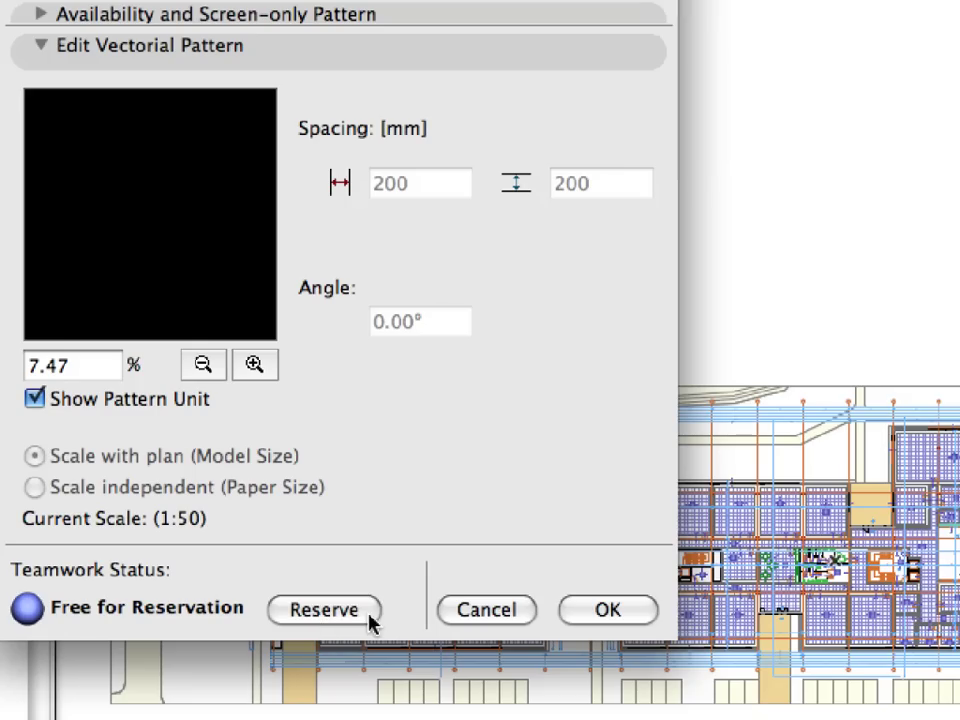
left_click(369, 613)
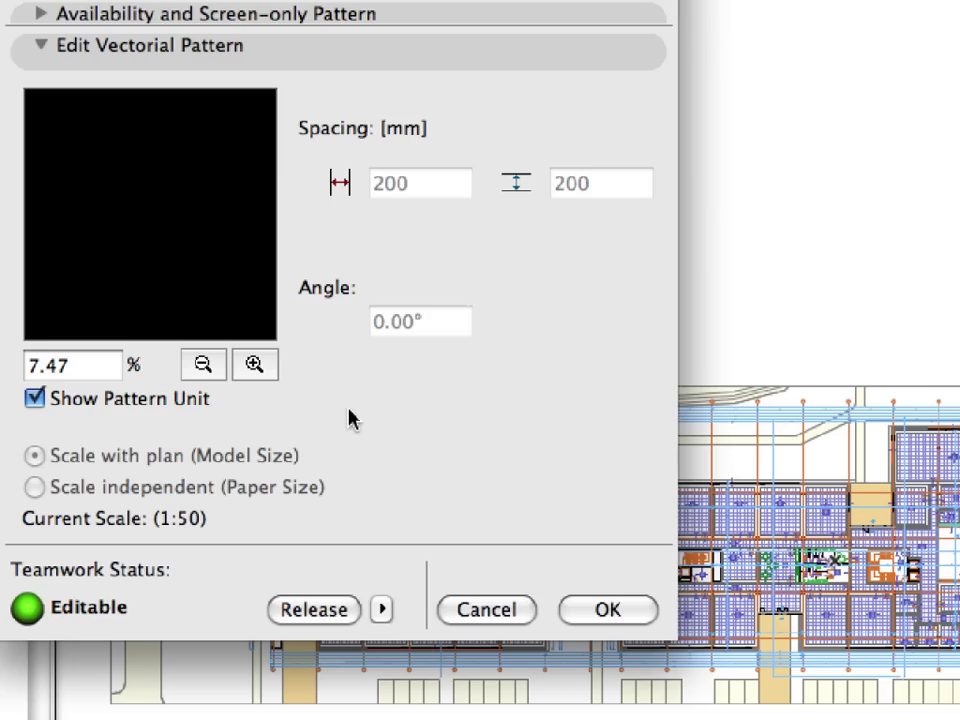
left_click(341, 620)
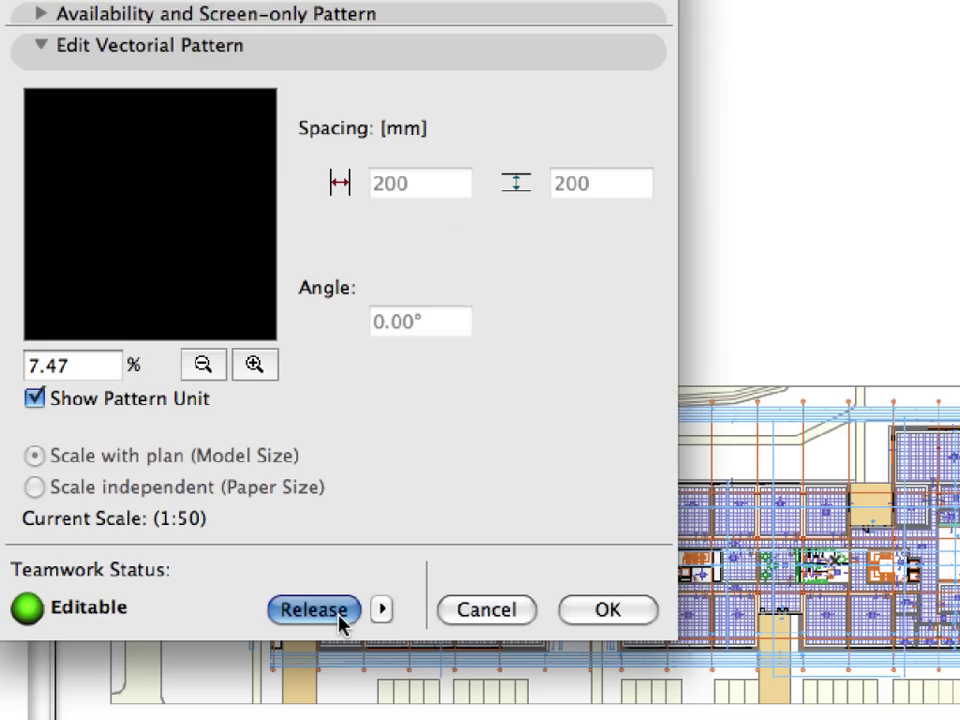
left_click(523, 618)
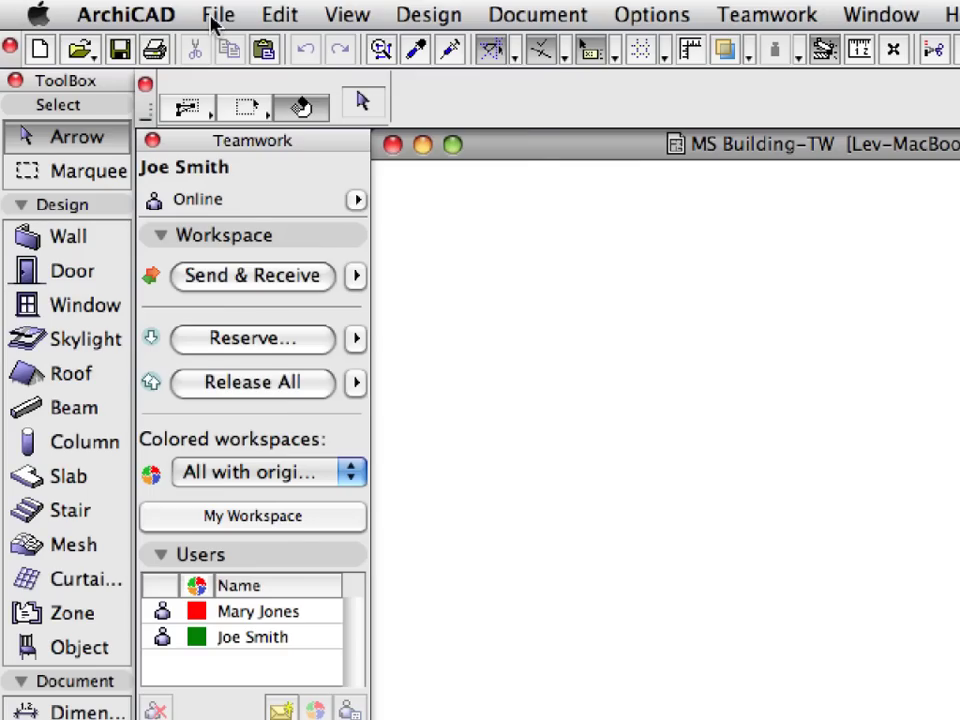
- Start Open/Join Teamwork Project as a different user on the local BIM Server
left_click(115, 9)
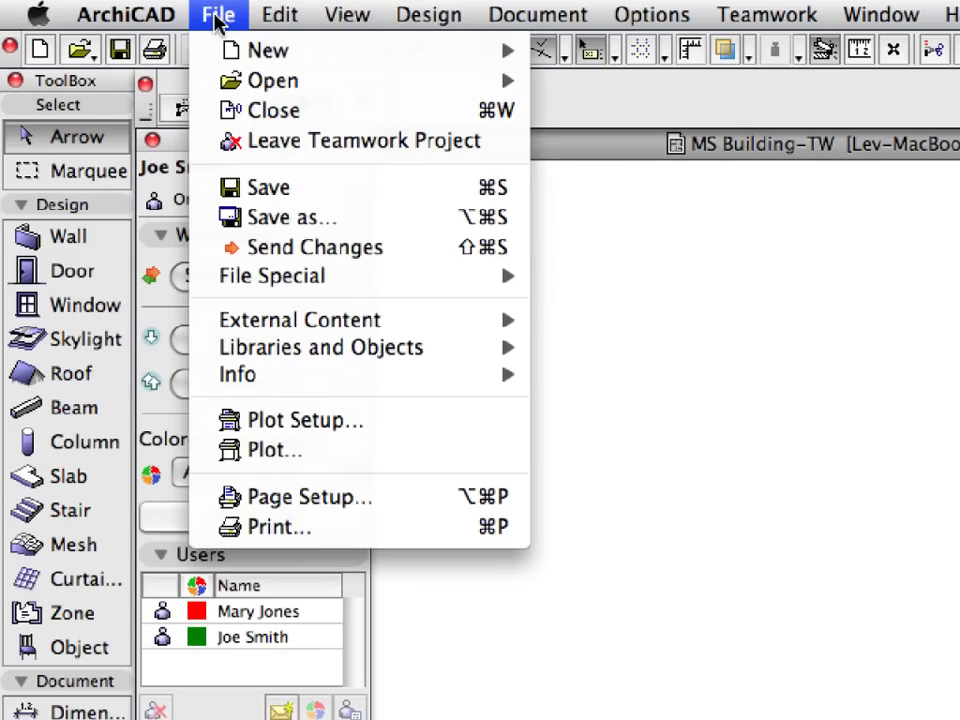
mouse_move(222, 86)
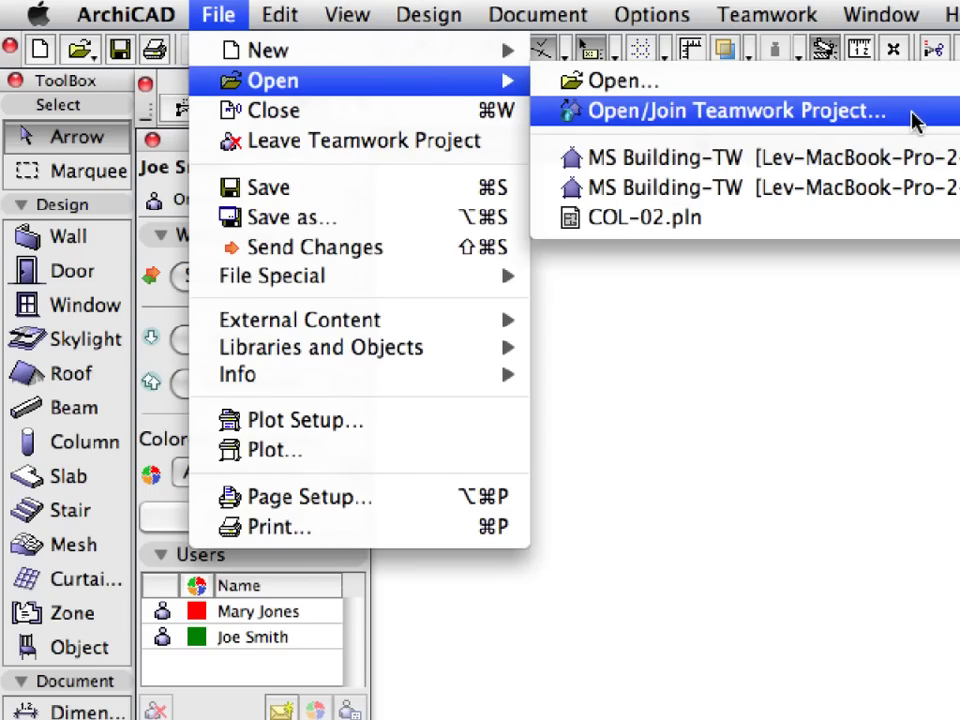
left_click(853, 115)
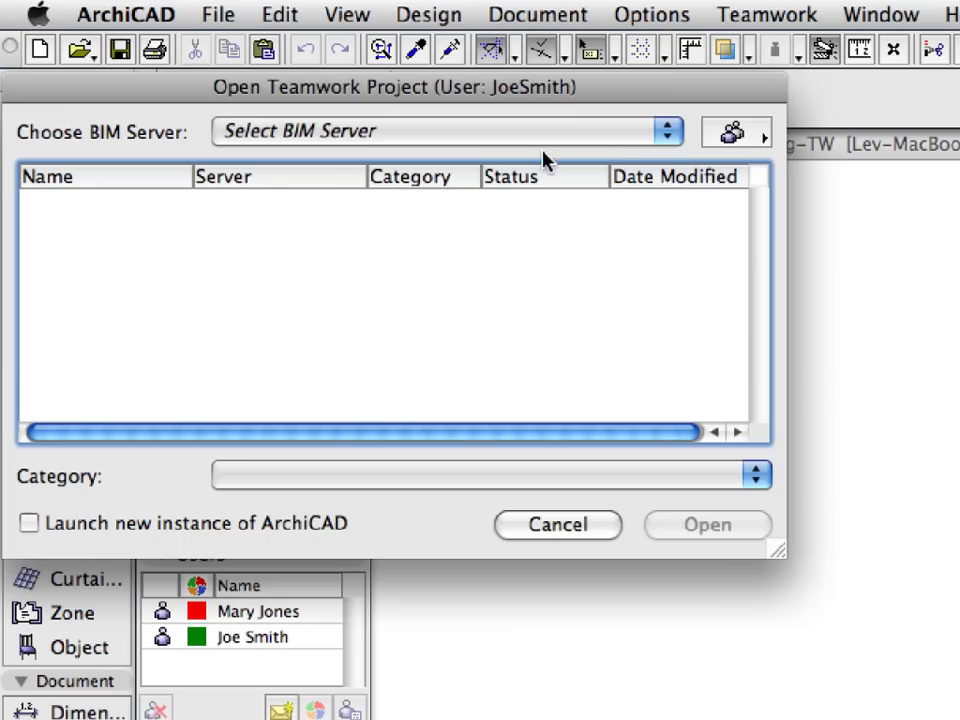
left_click(745, 140)
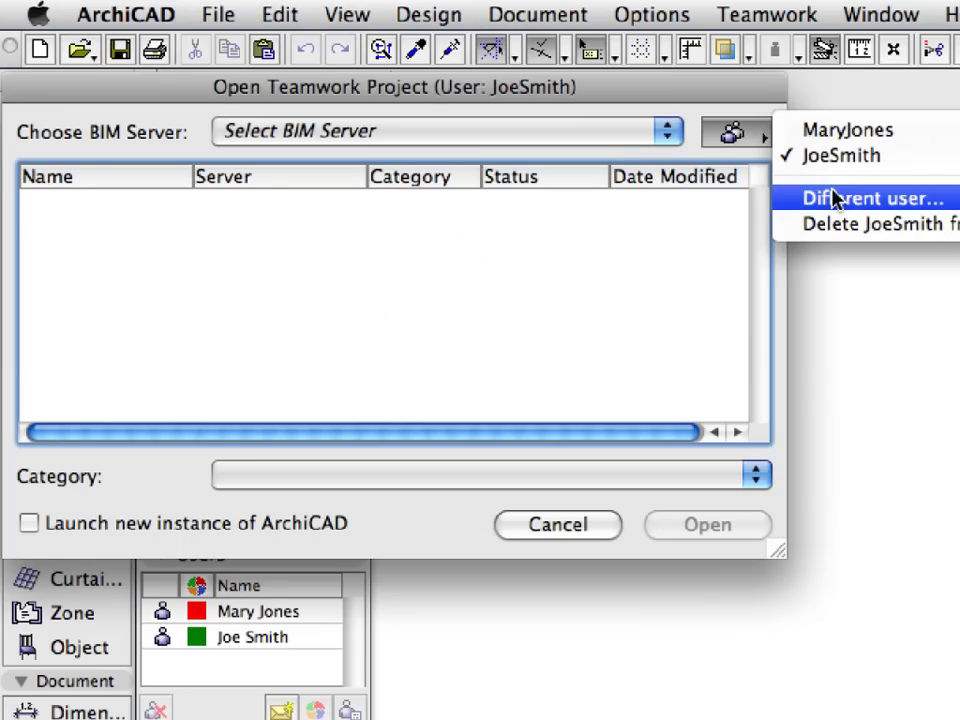
left_click(939, 208)
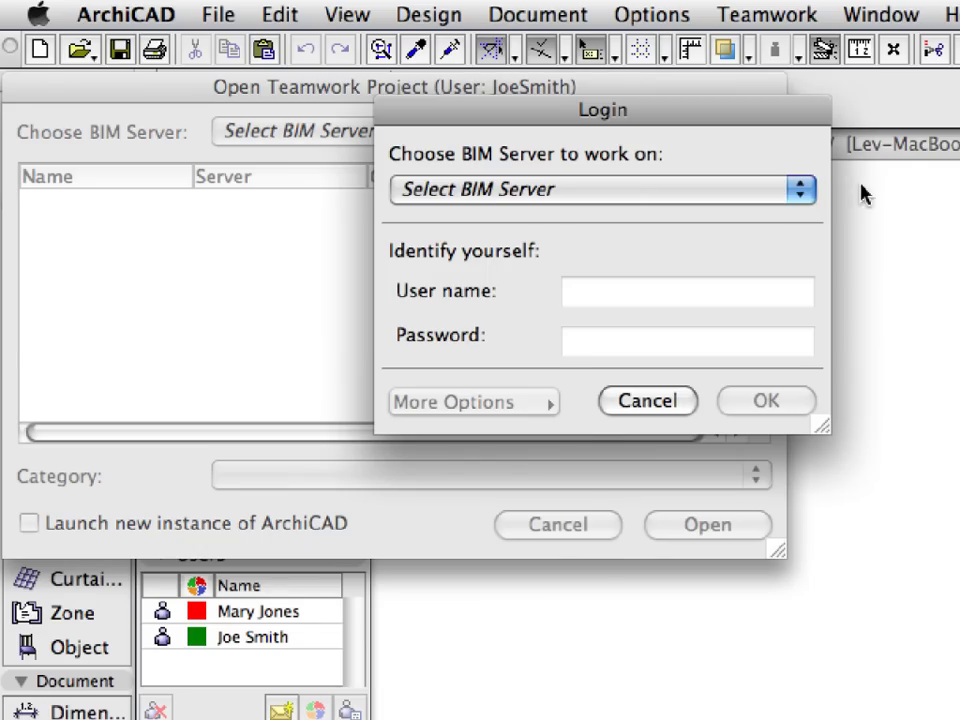
left_click(801, 189)
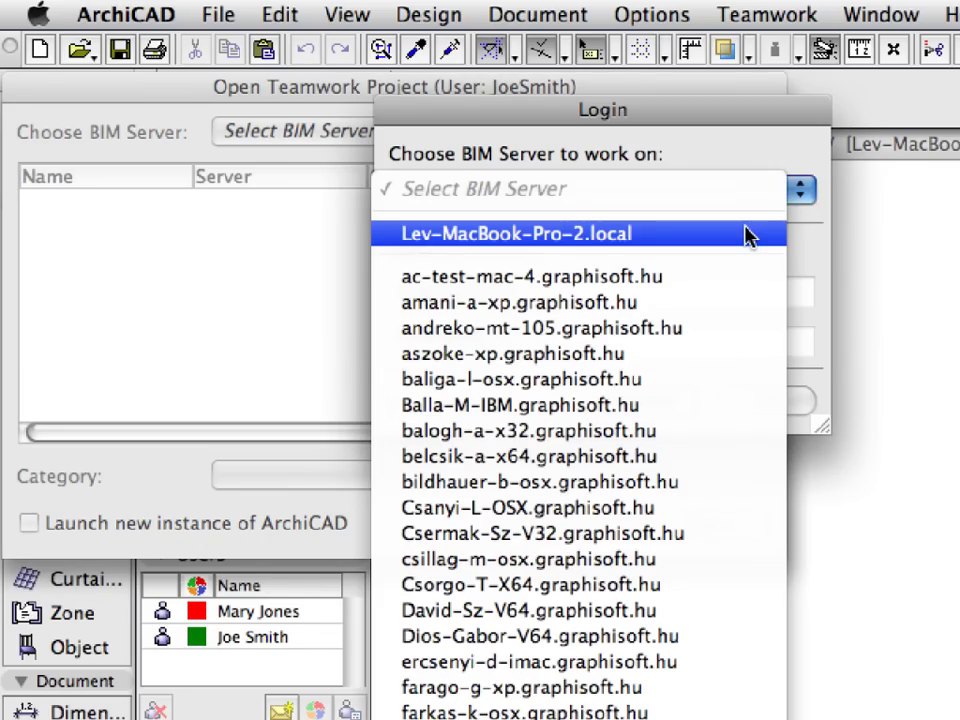
left_click(748, 234)
- Log in as ViewOnly with its password and join the MS Building-TW project
left_click(718, 289)
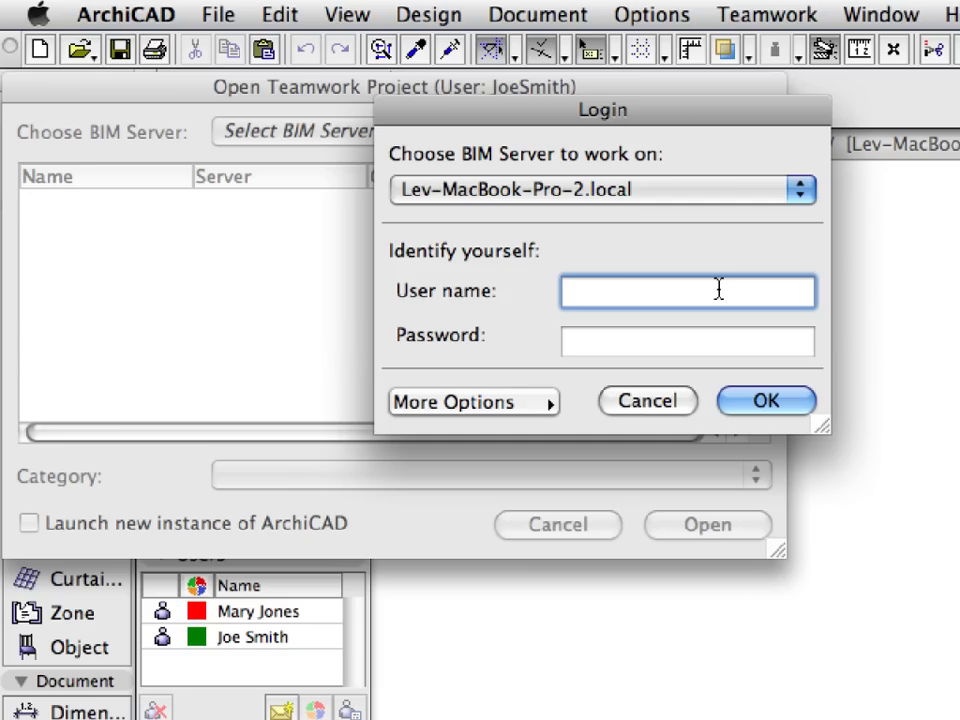
type("ViewOnly")
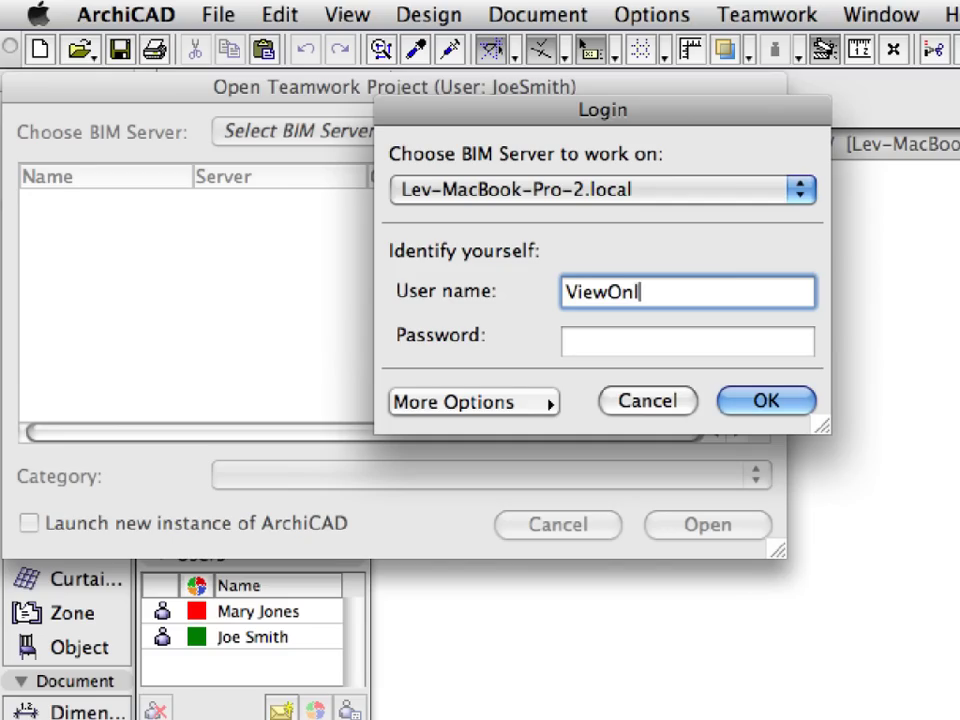
key("Tab")
type("voewonly")
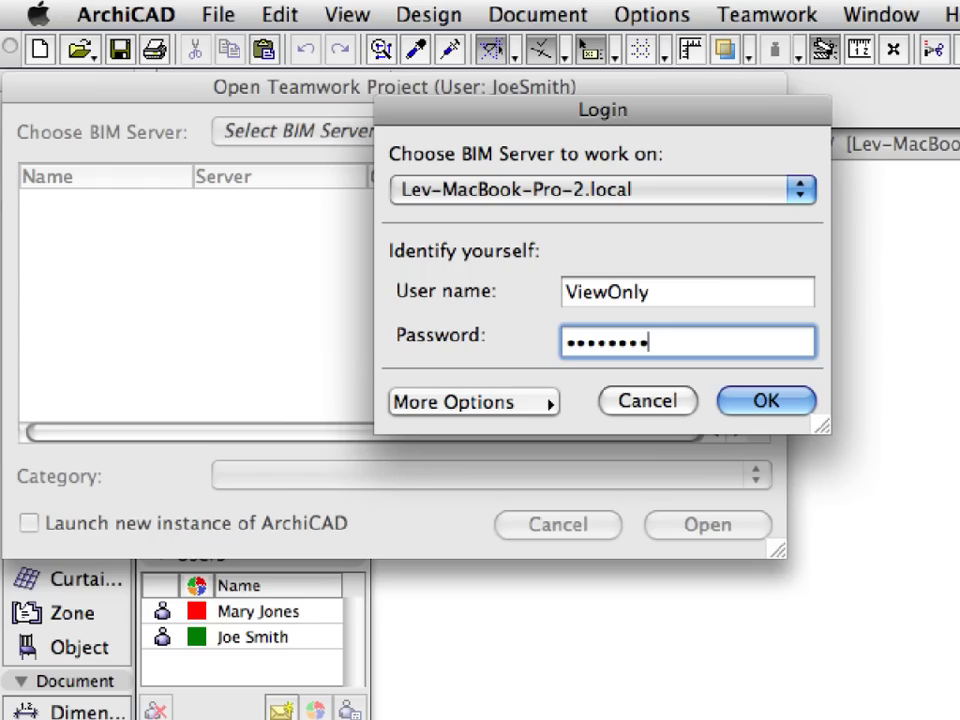
left_click(798, 405)
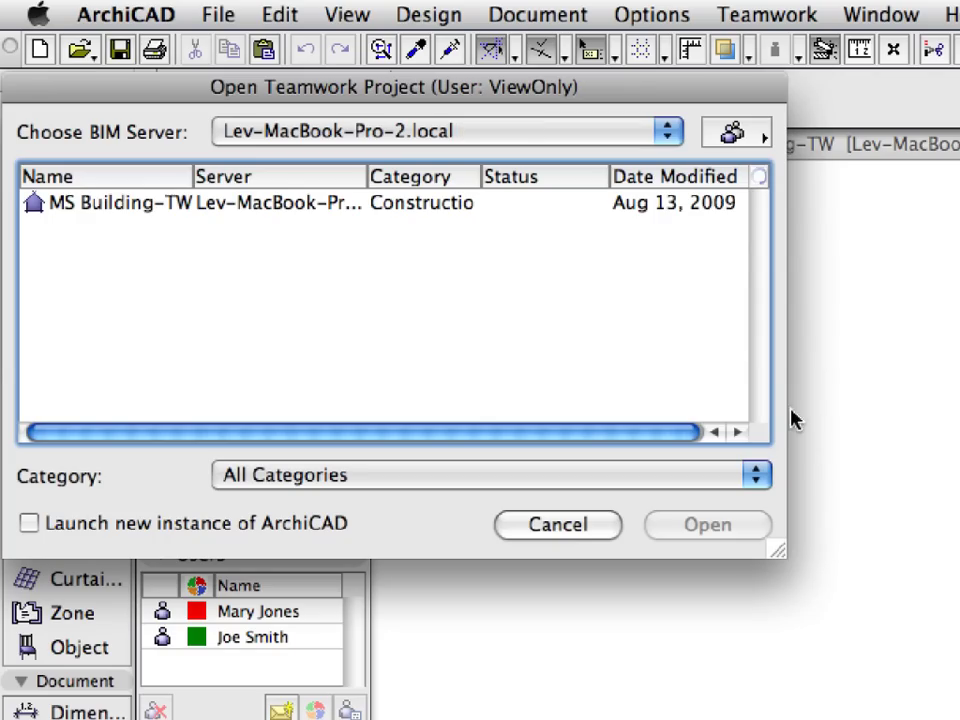
left_click(152, 213)
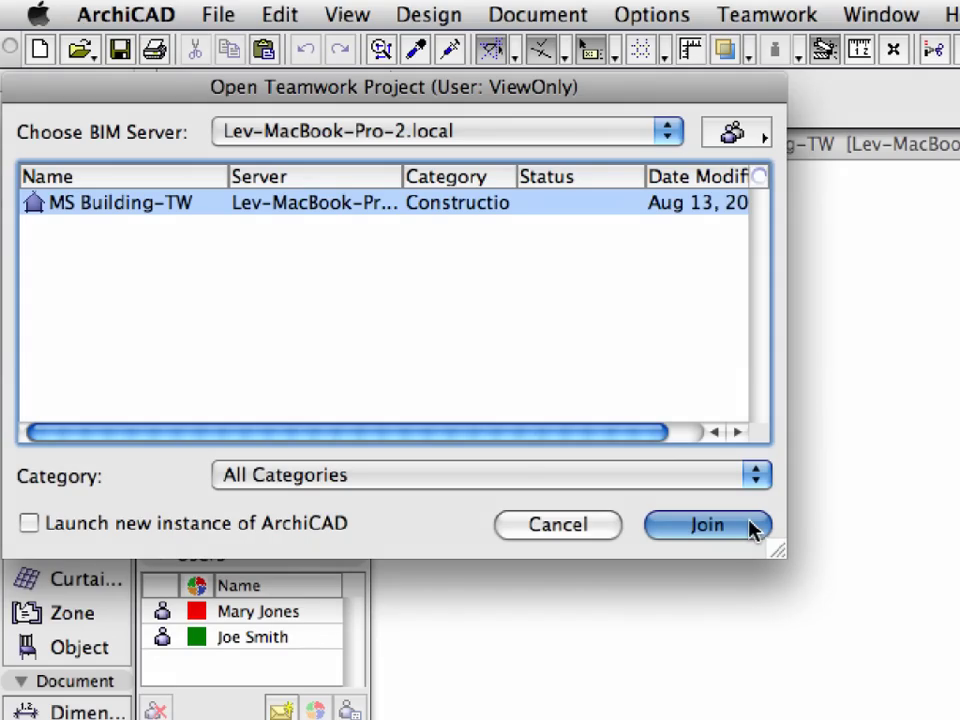
left_click(706, 525)
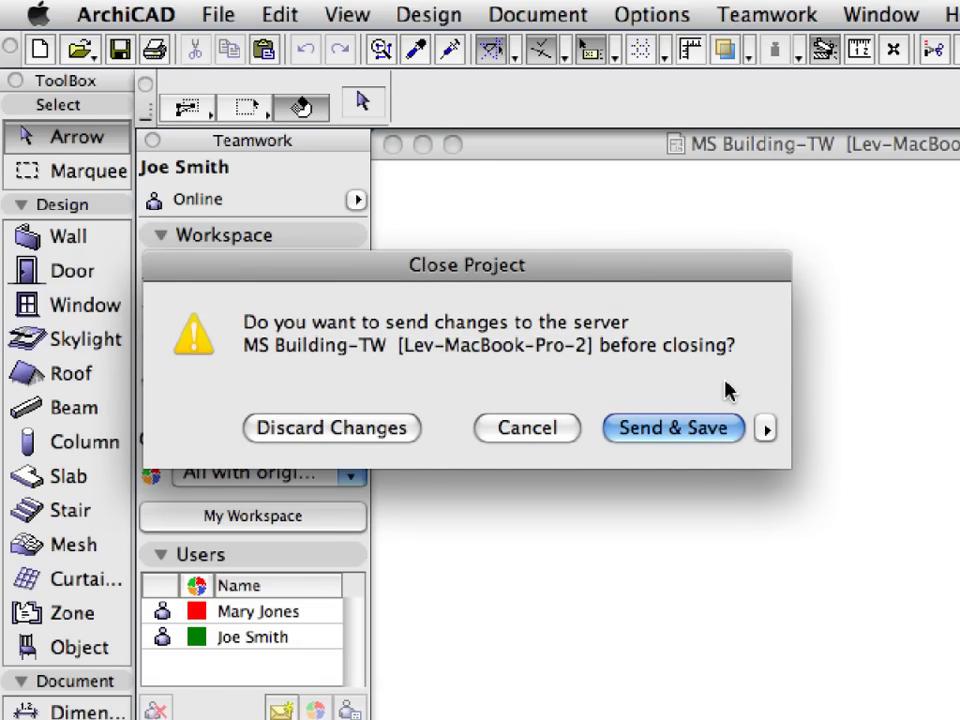
- Send and save the pending changes, then zoom in and select the outer wall to see its reservation status
left_click(693, 430)
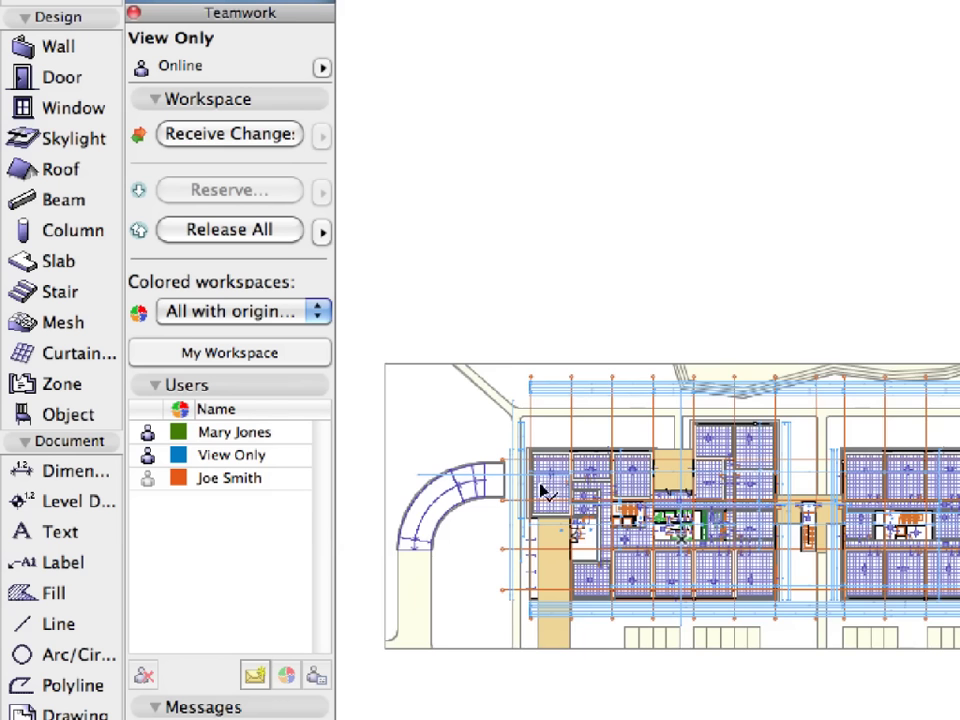
scroll(318, 393, "up", 3)
scroll(551, 510, "up", 5)
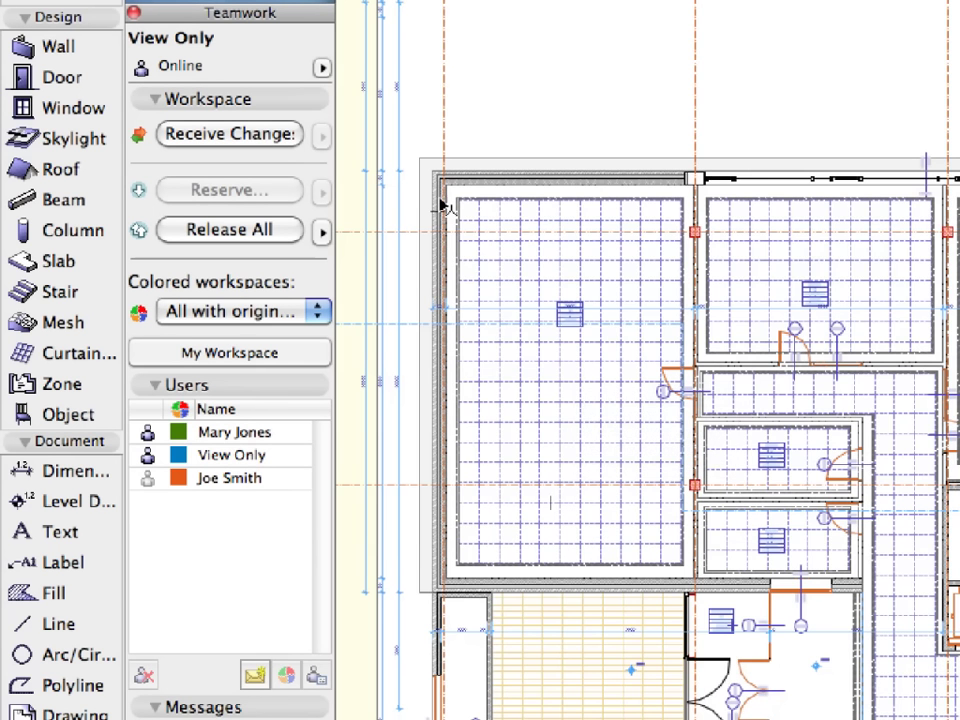
mouse_move(440, 230)
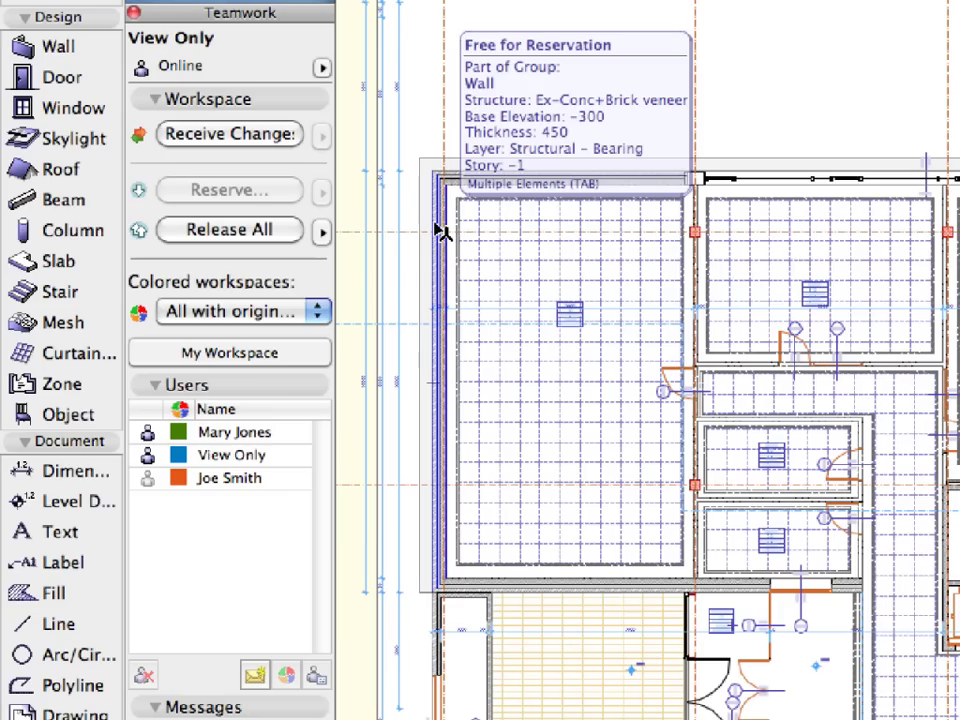
left_click(440, 230)
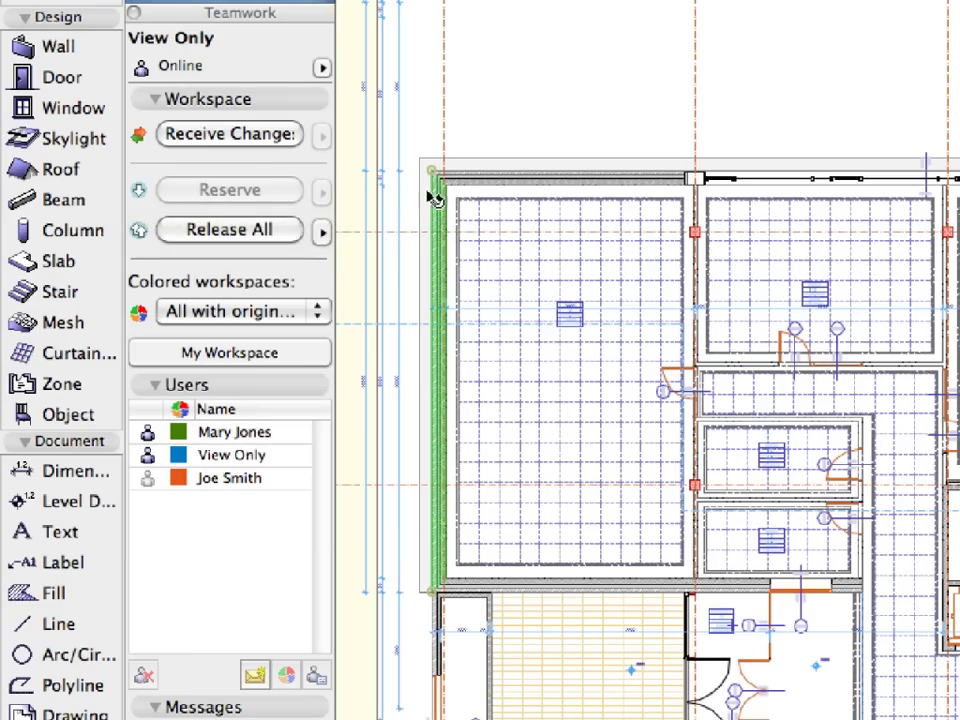
mouse_move(437, 189)
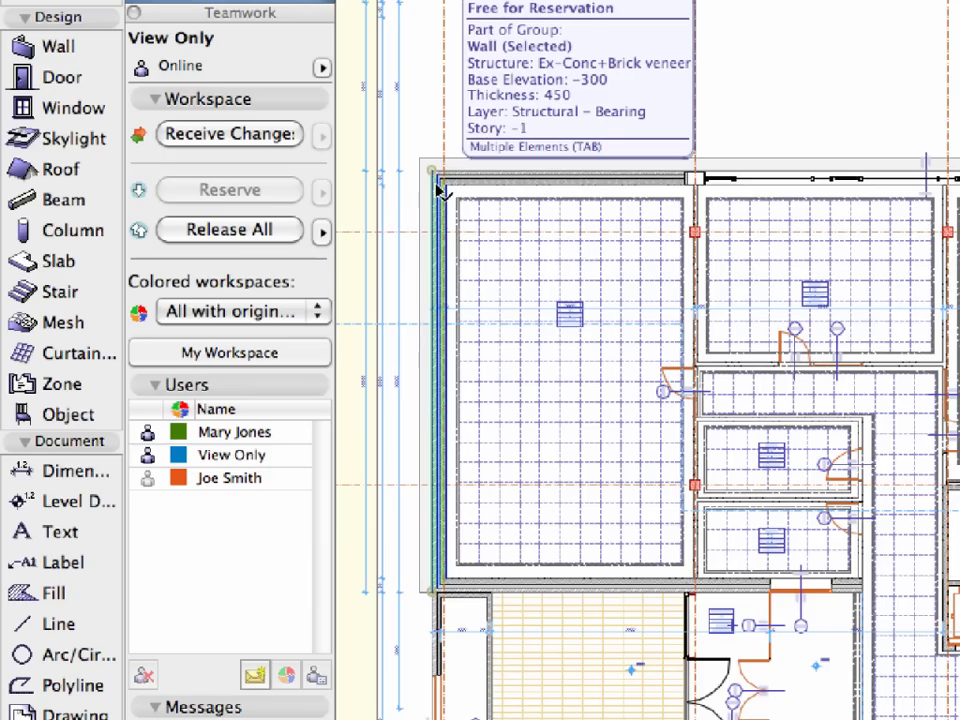
- Try drawing a wall with the Wall tool and dismiss the view-only role warning
left_click(78, 58)
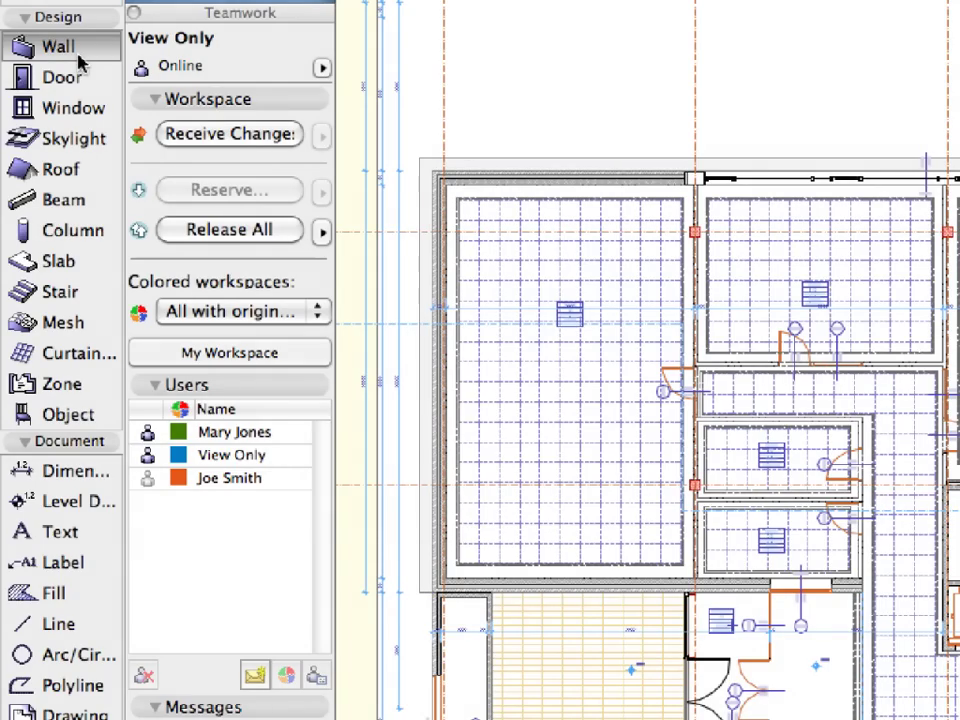
left_click(517, 82)
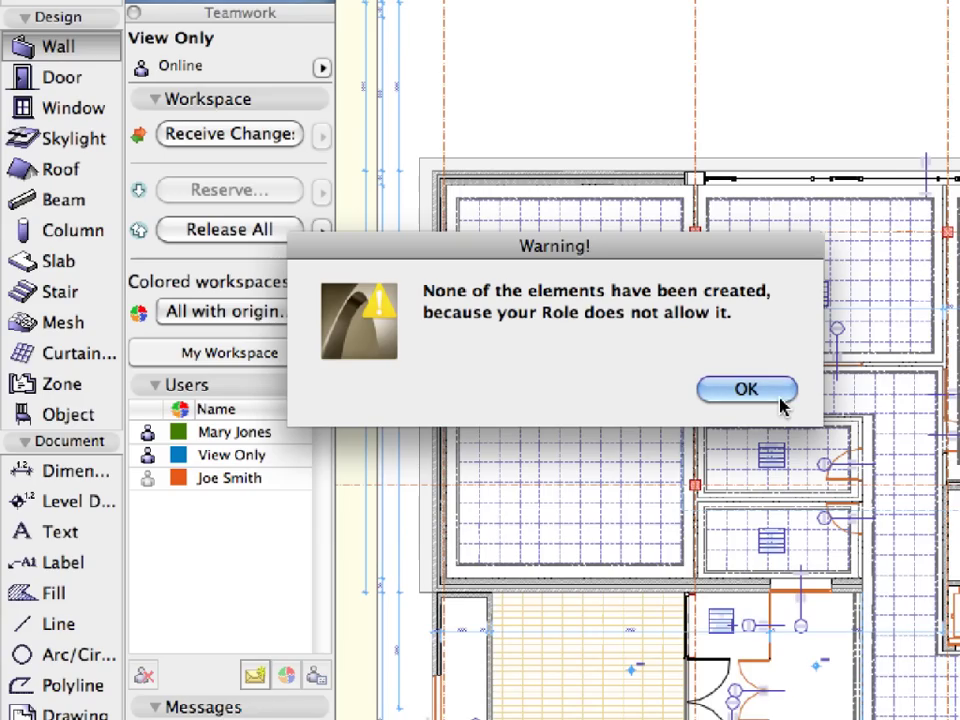
left_click(781, 401)
- Close the MS Building-TW project via File > Close Project
left_click(205, 14)
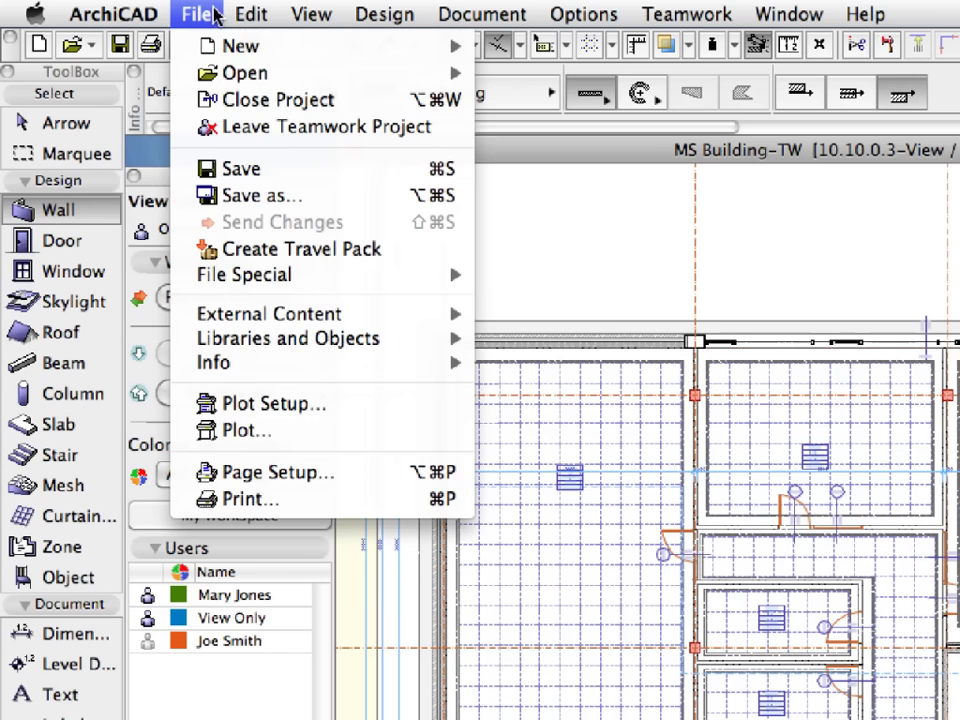
left_click(380, 101)
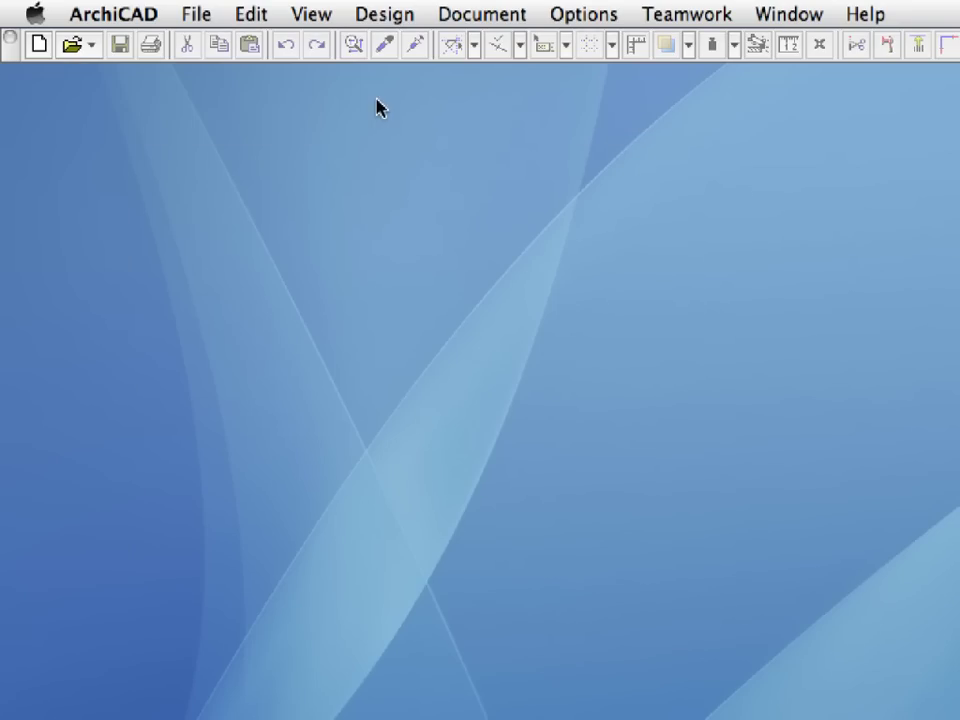
left_click(150, 10)
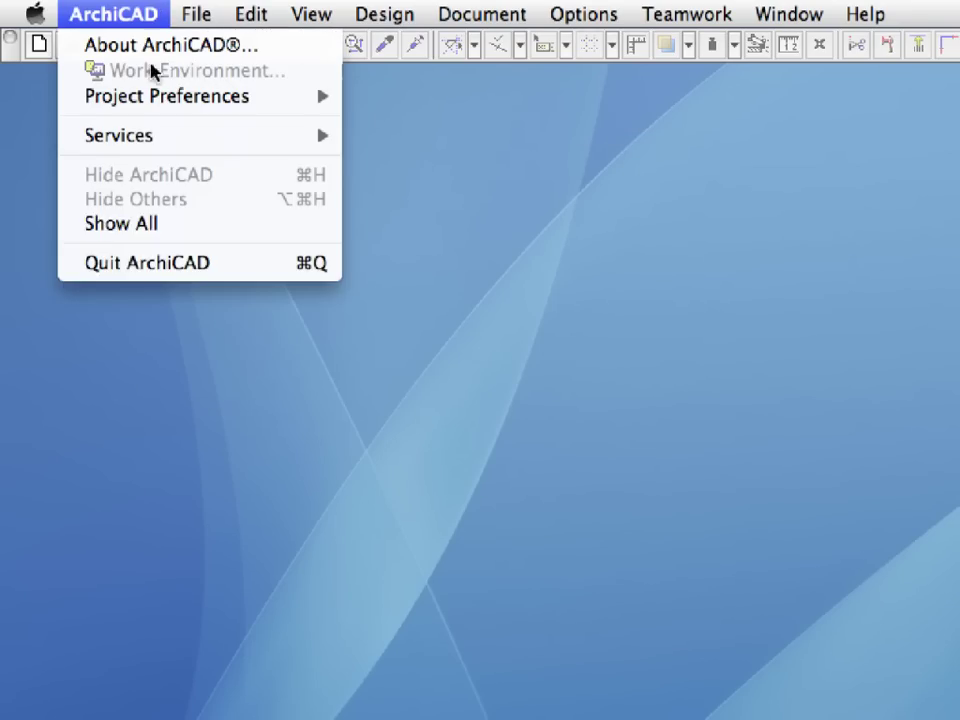